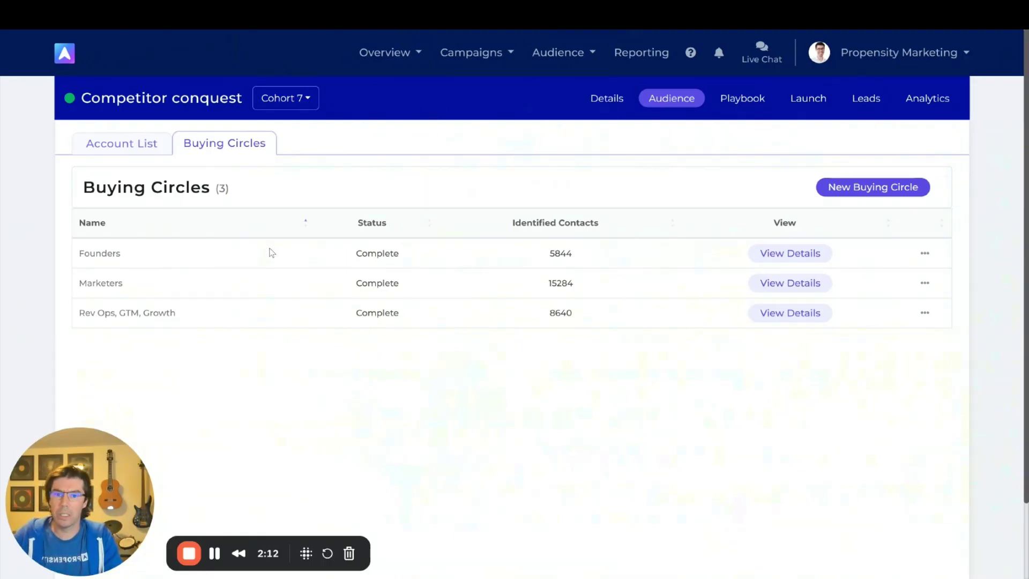
Step: Open the Competitor conquest campaign's playbook and look through its list of plays, channels and run dates
{"action": "left_click", "coordinate": [747, 106]}
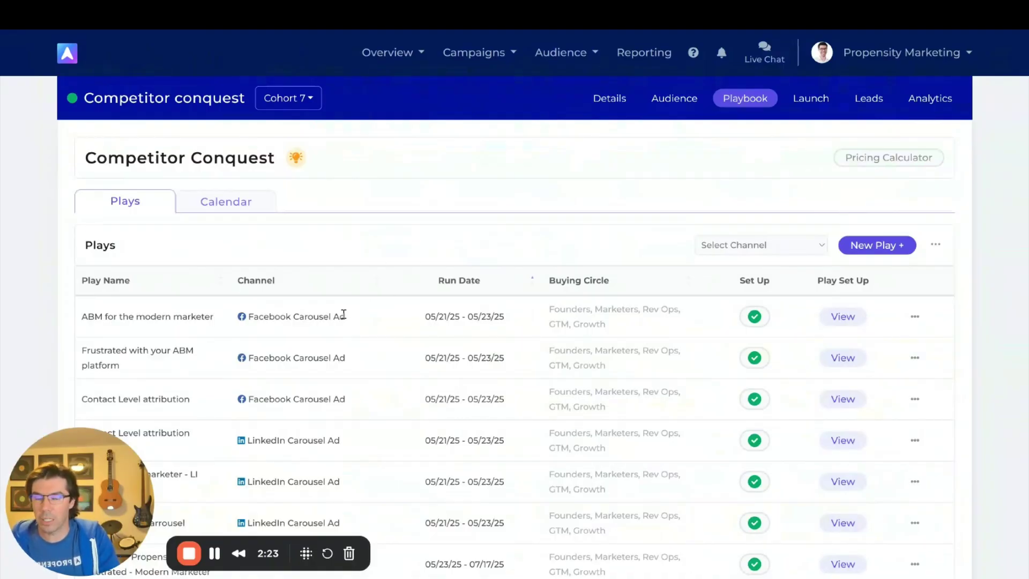
{"action": "scroll", "coordinate": [375, 241], "scroll_direction": "down", "scroll_amount": 1}
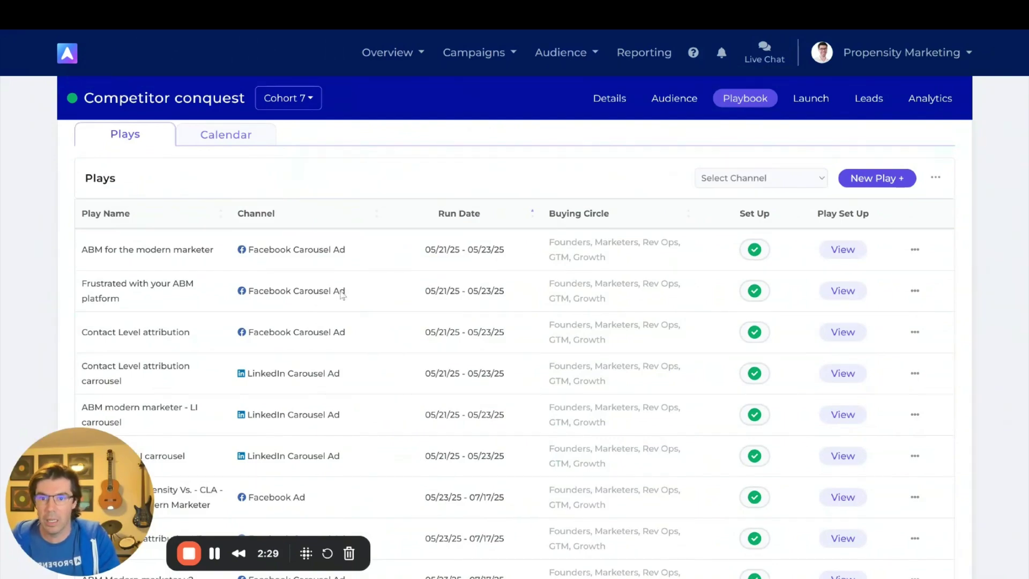
{"action": "scroll", "coordinate": [316, 347], "scroll_direction": "down", "scroll_amount": 3}
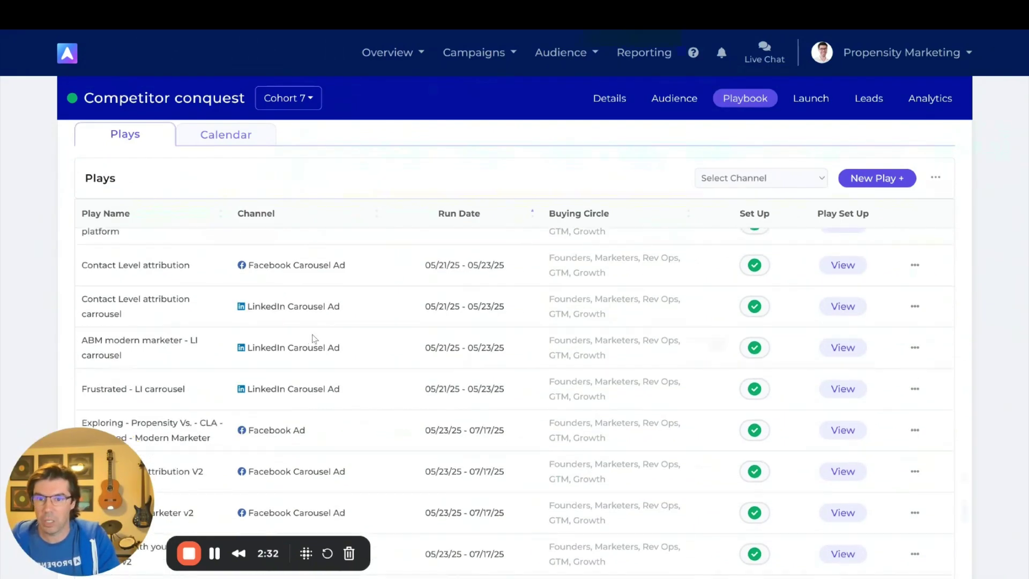
{"action": "scroll", "coordinate": [300, 453], "scroll_direction": "down", "scroll_amount": 3}
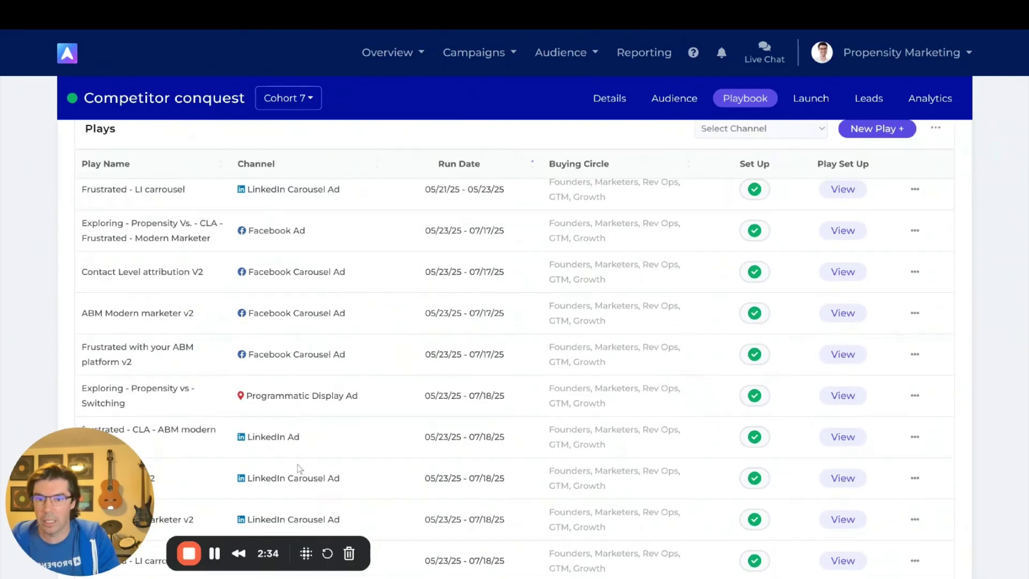
{"action": "scroll", "coordinate": [304, 366], "scroll_direction": "down", "scroll_amount": 1}
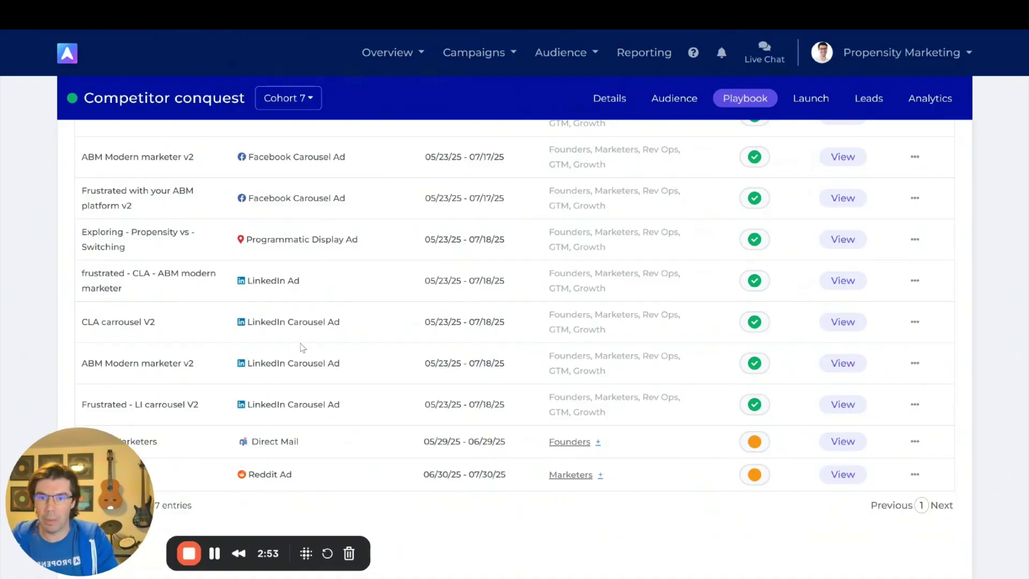
Step: View the Programmatic Display Ad play "Exploring - Propensity vs - Switching", examine its settings and graphic assets, and close it
{"action": "left_click", "coordinate": [833, 239]}
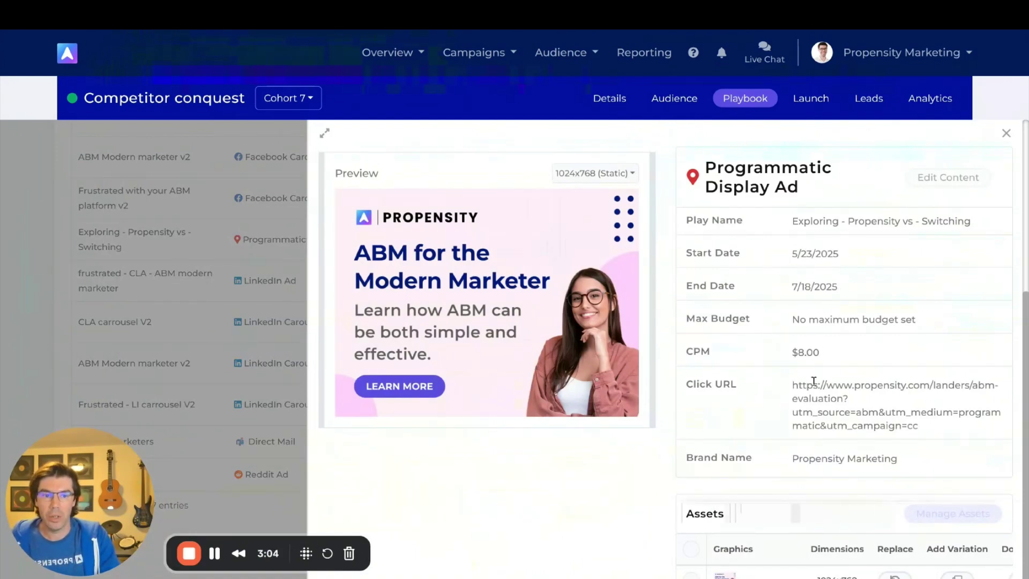
{"action": "scroll", "coordinate": [793, 399], "scroll_direction": "down", "scroll_amount": 3}
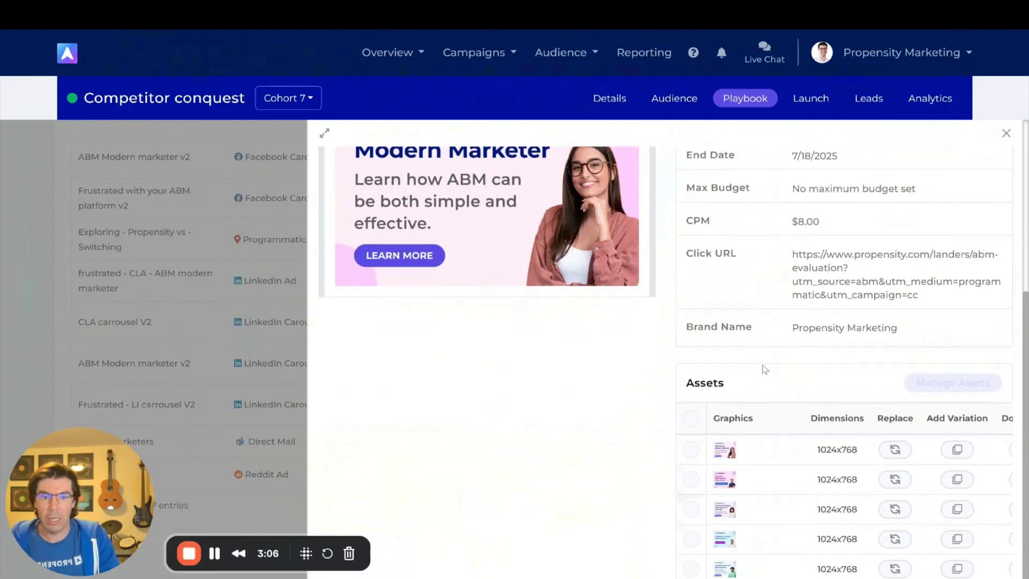
{"action": "scroll", "coordinate": [757, 330], "scroll_direction": "down", "scroll_amount": 2}
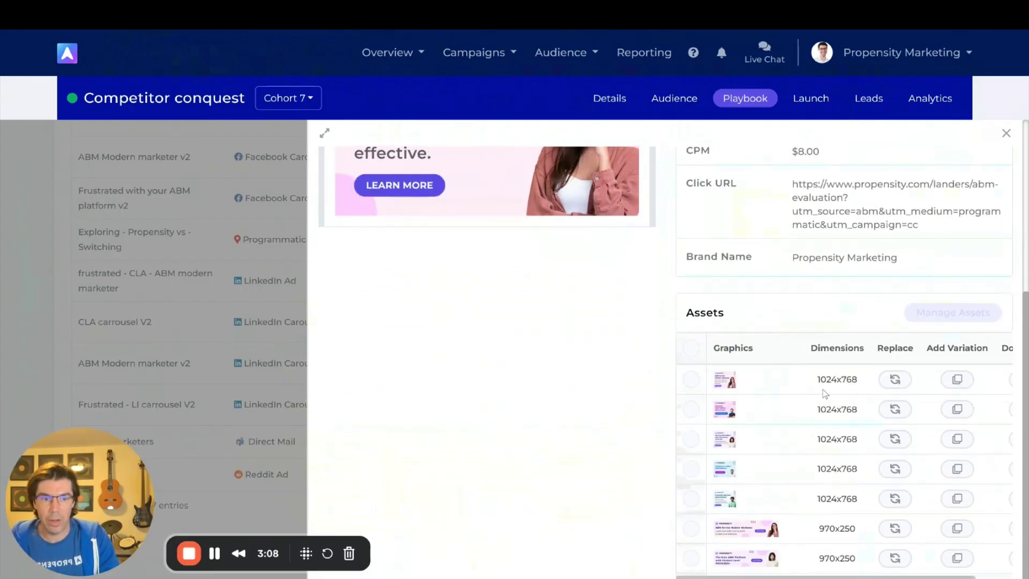
{"action": "scroll", "coordinate": [811, 400], "scroll_direction": "right", "scroll_amount": 2}
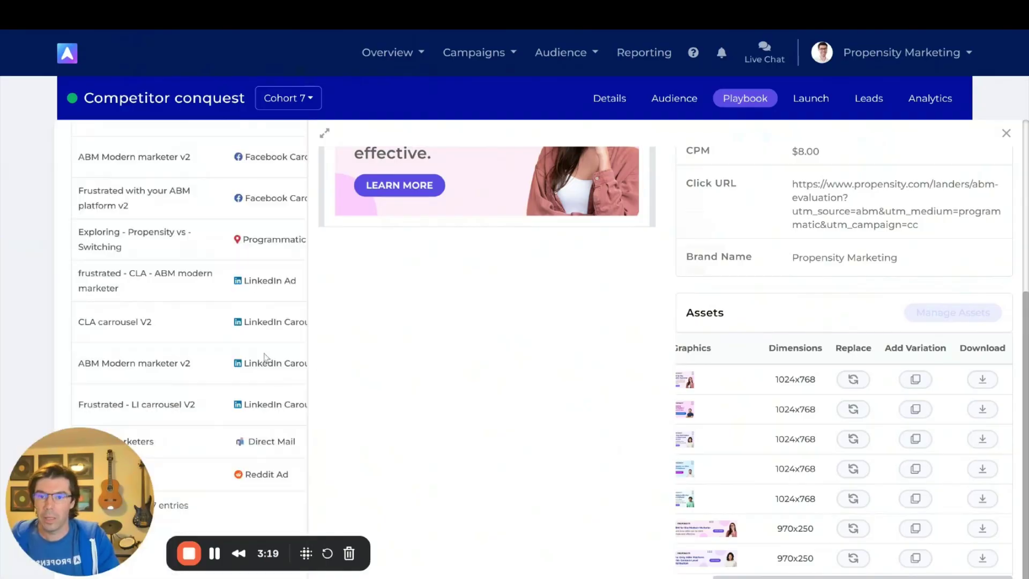
{"action": "left_click", "coordinate": [264, 359]}
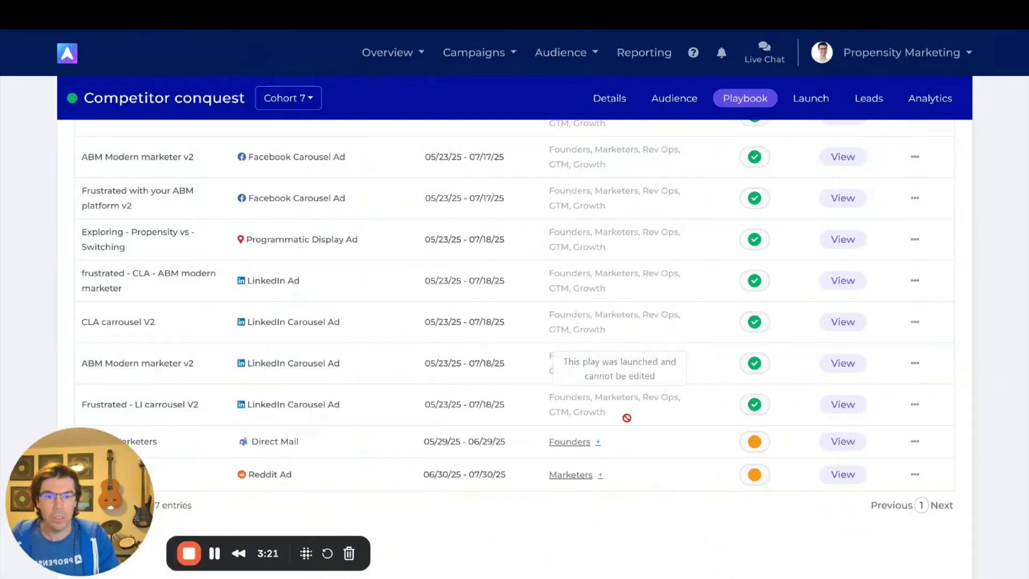
Step: View the "Frustrated - LI carrousel V2" play, go through its carousel slides in the ad preview, and close it
{"action": "left_click", "coordinate": [840, 407]}
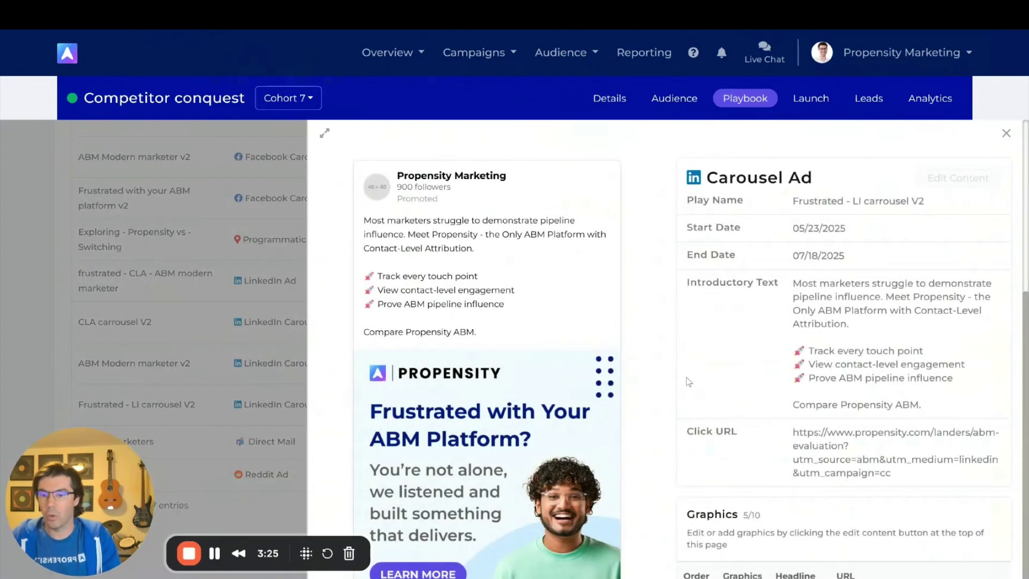
{"action": "scroll", "coordinate": [584, 407], "scroll_direction": "down", "scroll_amount": 1}
{"action": "left_click", "coordinate": [611, 391]}
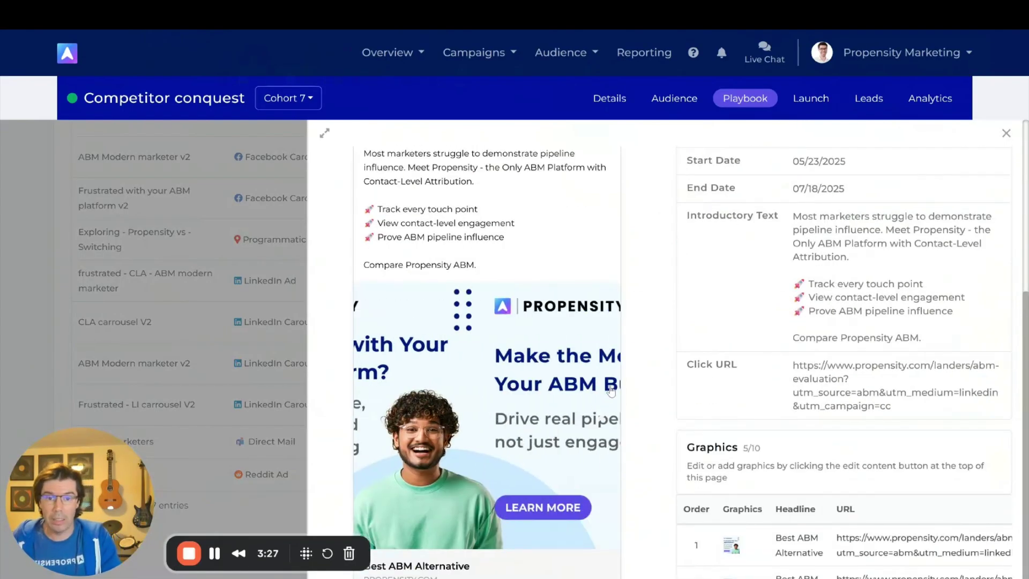
{"action": "left_click", "coordinate": [611, 391]}
{"action": "scroll", "coordinate": [512, 316], "scroll_direction": "up", "scroll_amount": 1}
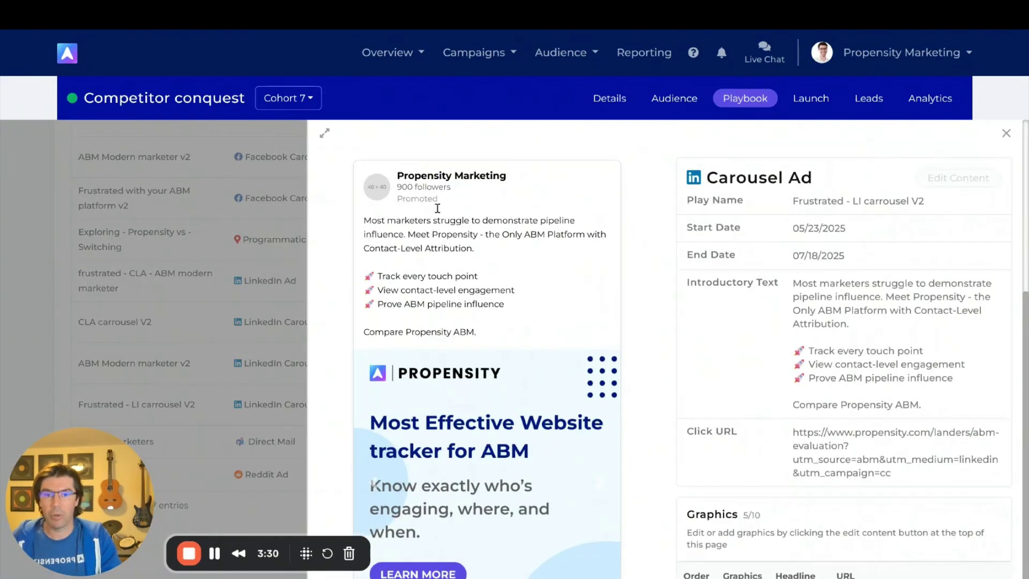
{"action": "left_click", "coordinate": [266, 315]}
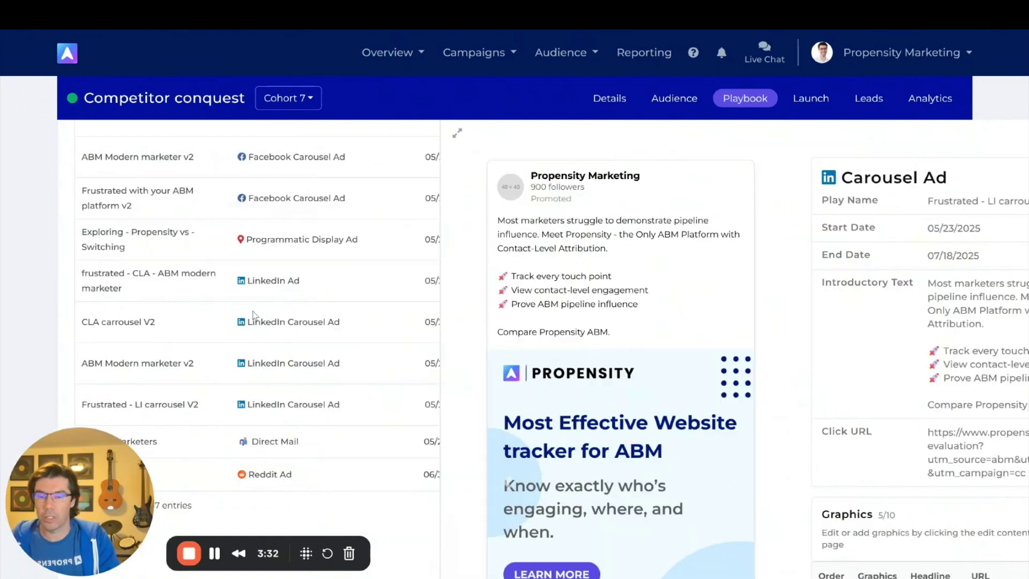
Step: Open the new play form, examine the available play types, and close it without saving
{"action": "scroll", "coordinate": [579, 305], "scroll_direction": "up", "scroll_amount": 5}
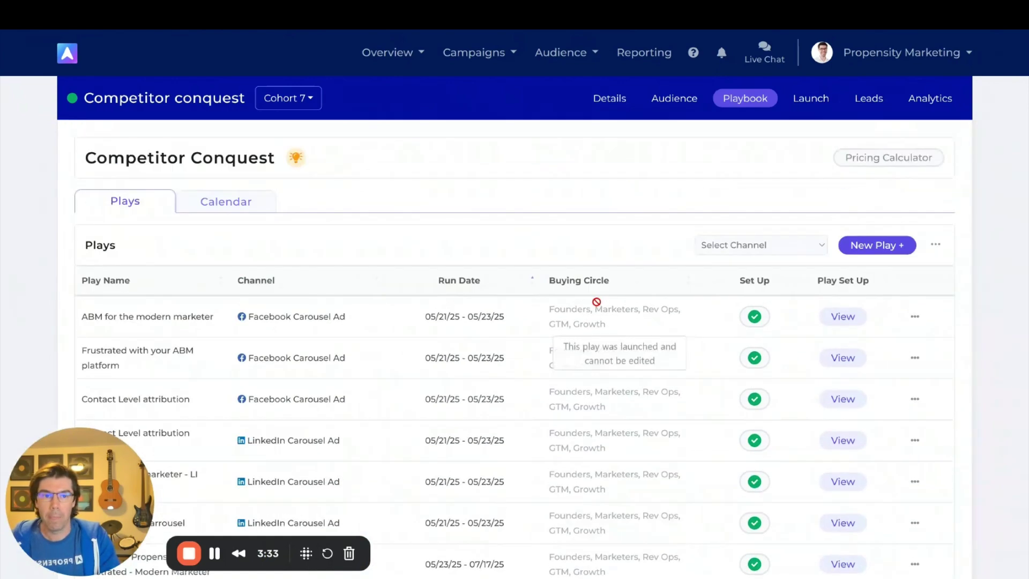
{"action": "left_click", "coordinate": [862, 245]}
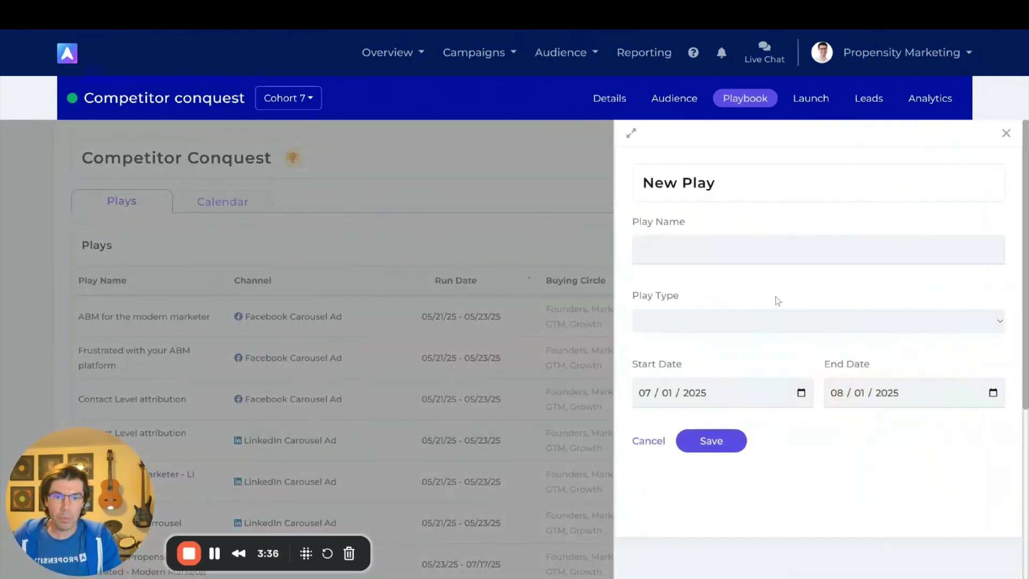
{"action": "left_click", "coordinate": [775, 320]}
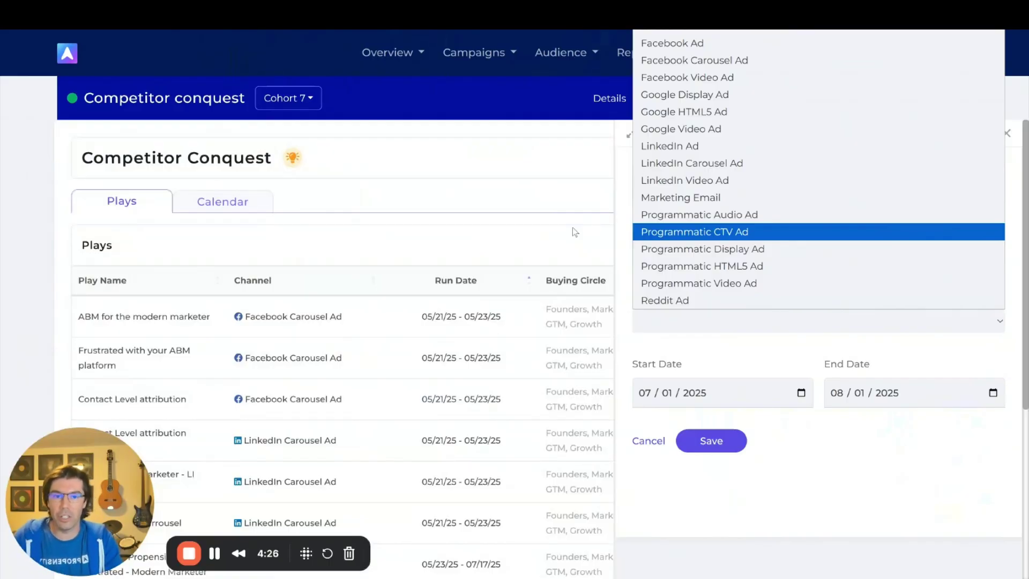
{"action": "left_click", "coordinate": [572, 223]}
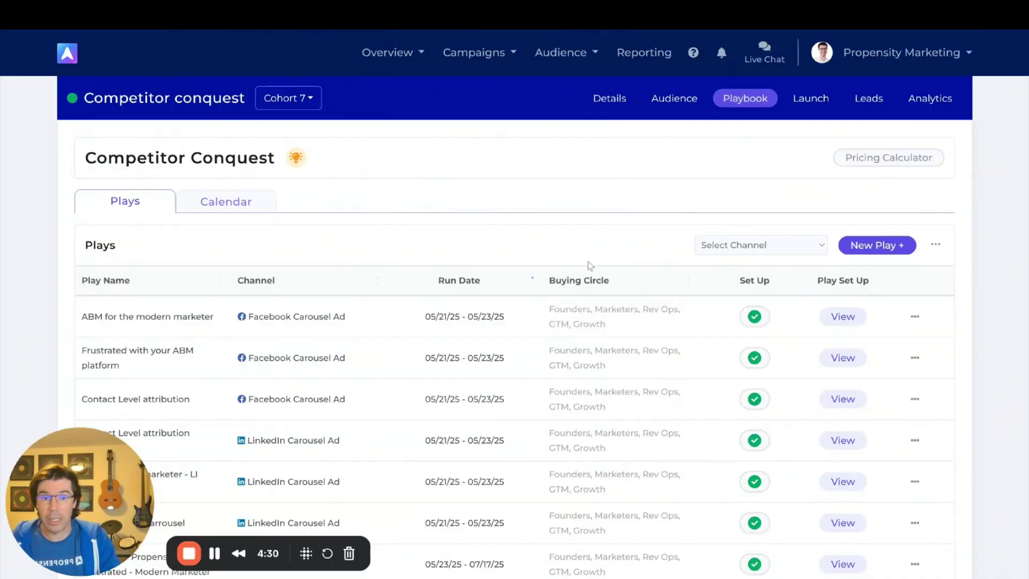
Step: Open the campaign's pricing calculator and examine the estimated impressions for the display ad and the direct mail postcard quantity
{"action": "left_click", "coordinate": [847, 164]}
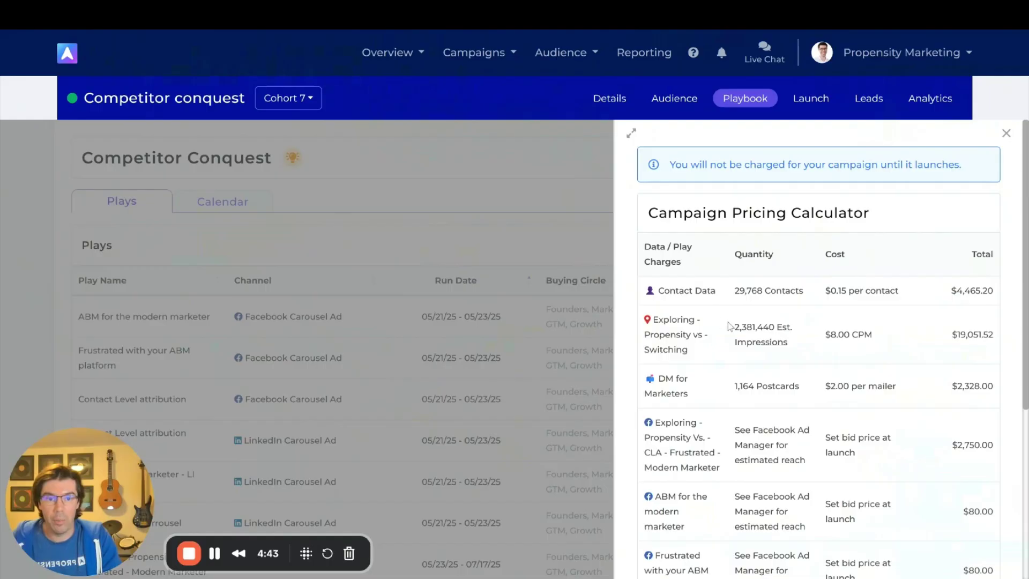
{"action": "left_click_drag", "start_coordinate": [732, 329], "coordinate": [776, 326]}
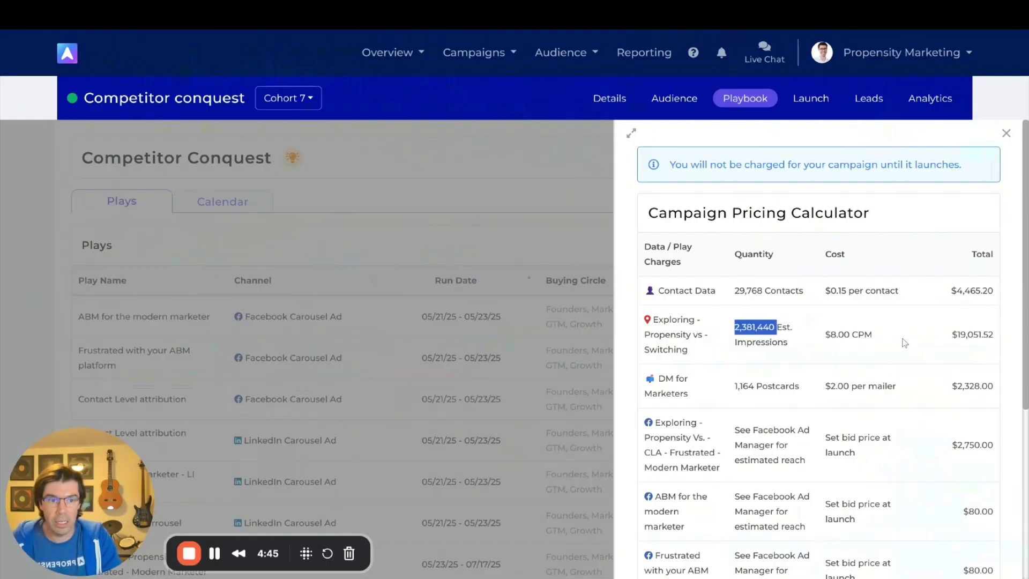
{"action": "scroll", "coordinate": [822, 325], "scroll_direction": "down", "scroll_amount": 1}
{"action": "scroll", "coordinate": [710, 295], "scroll_direction": "down", "scroll_amount": 1}
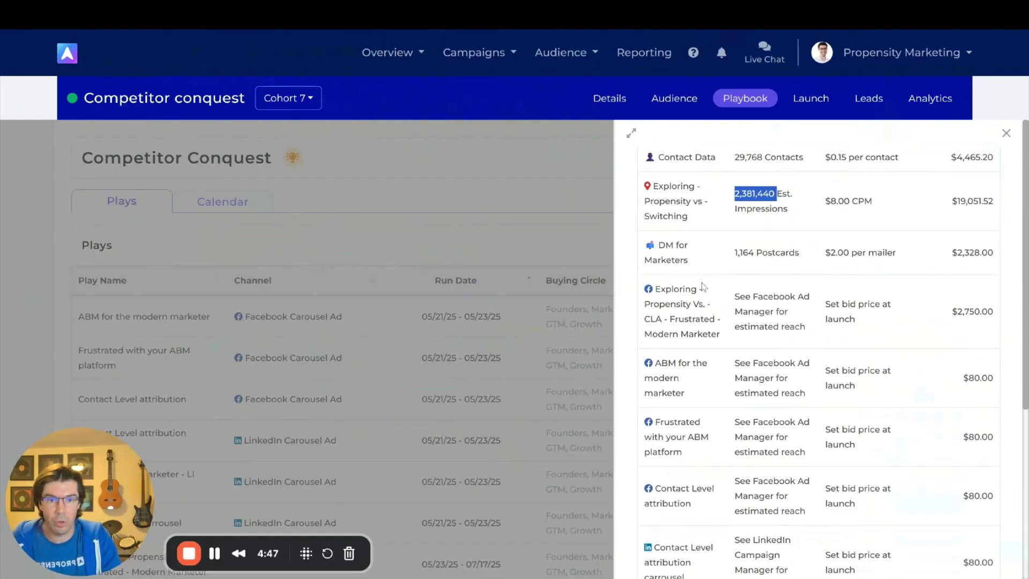
{"action": "left_click_drag", "start_coordinate": [733, 255], "coordinate": [755, 254]}
{"action": "left_click", "coordinate": [754, 262]}
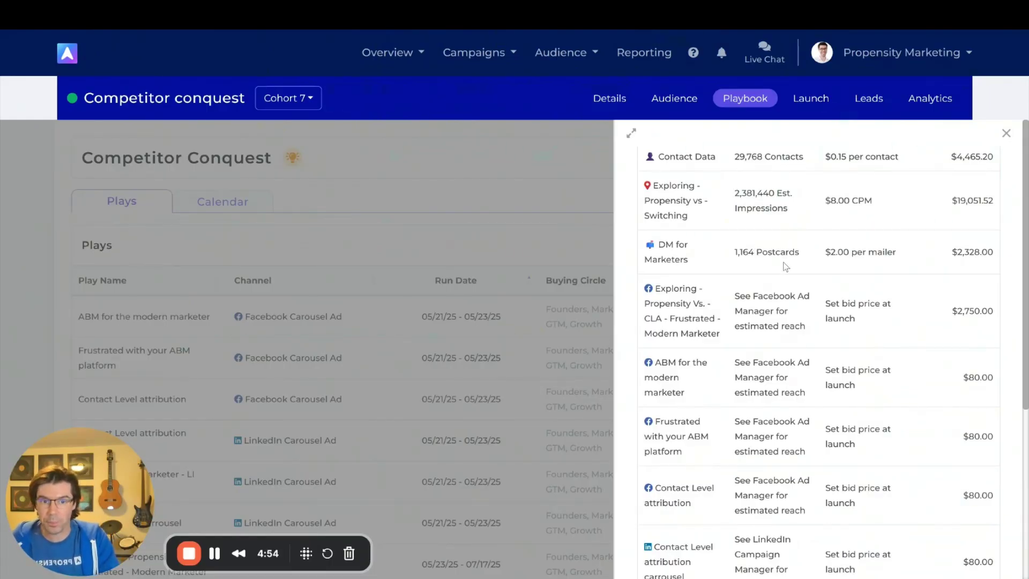
Step: Review the remaining play charges, discounts and the Propensity total in the pricing calculator, and close it
{"action": "scroll", "coordinate": [786, 259], "scroll_direction": "down", "scroll_amount": 5}
{"action": "scroll", "coordinate": [785, 259], "scroll_direction": "down", "scroll_amount": 3}
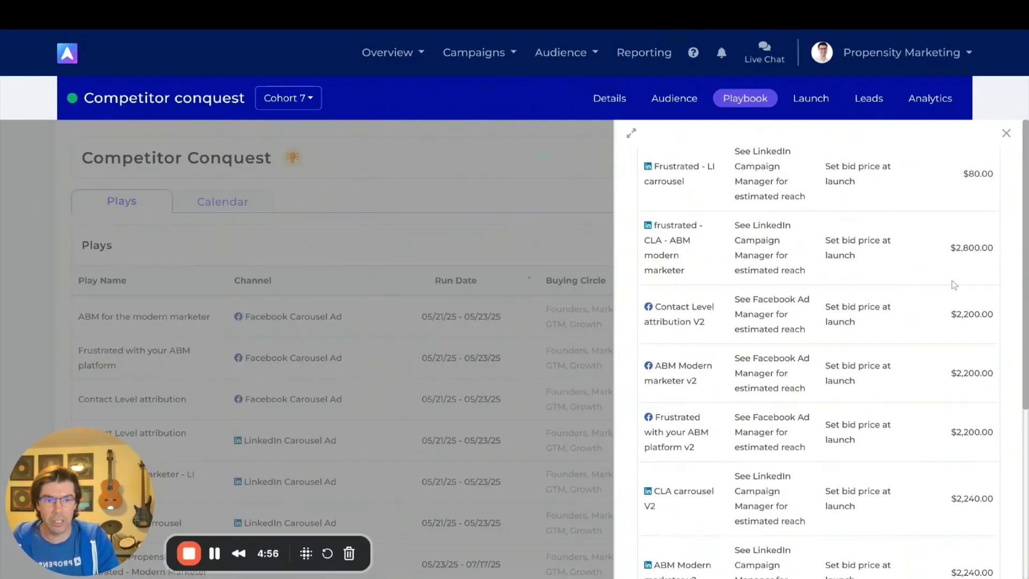
{"action": "scroll", "coordinate": [959, 322], "scroll_direction": "down", "scroll_amount": 2}
{"action": "scroll", "coordinate": [960, 338], "scroll_direction": "down", "scroll_amount": 5}
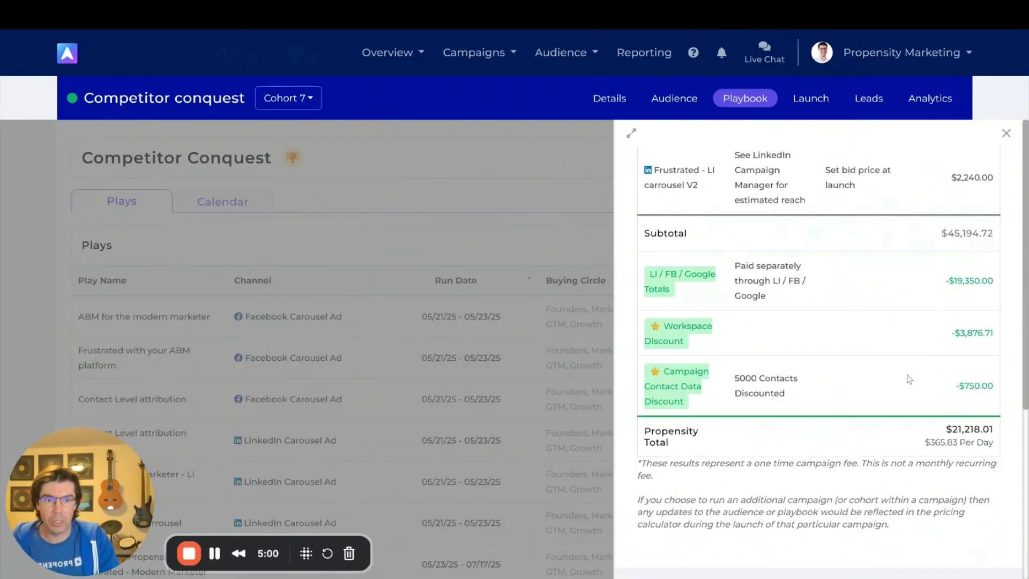
{"action": "scroll", "coordinate": [909, 379], "scroll_direction": "down", "scroll_amount": 1}
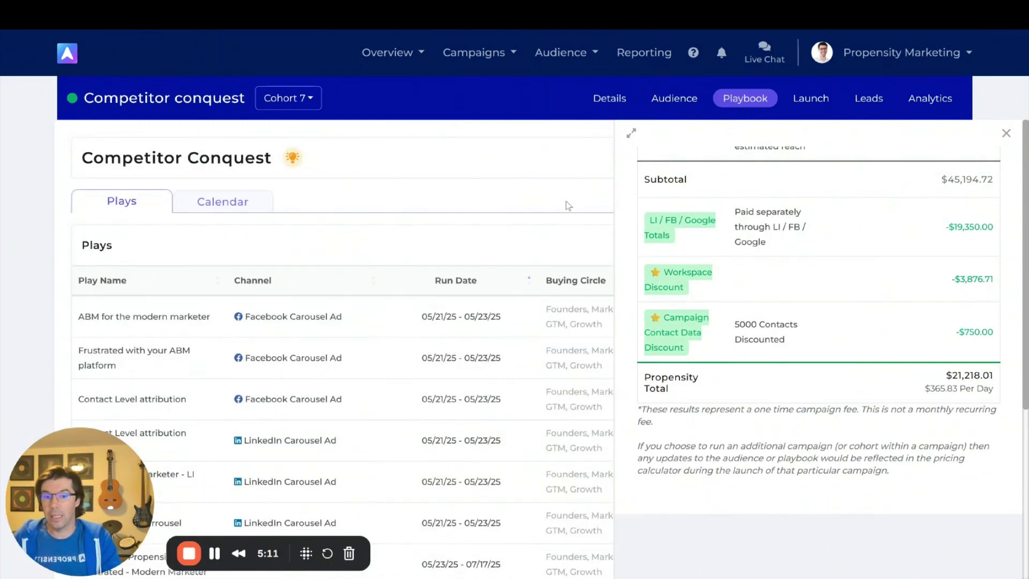
{"action": "left_click", "coordinate": [565, 201]}
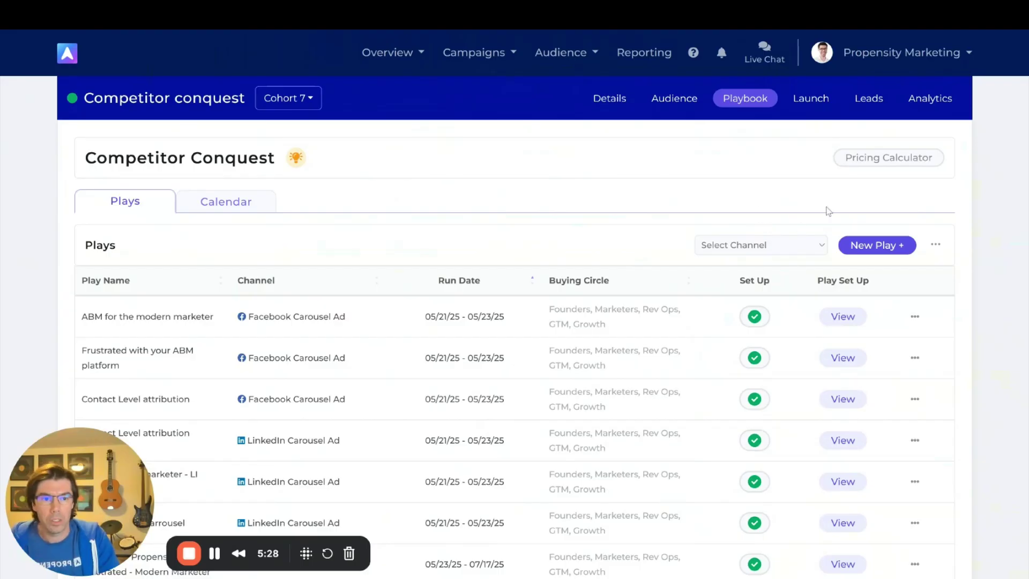
Step: Open the Asset Library in a separate browser tab while keeping the playbook page open
{"action": "left_click", "coordinate": [481, 60]}
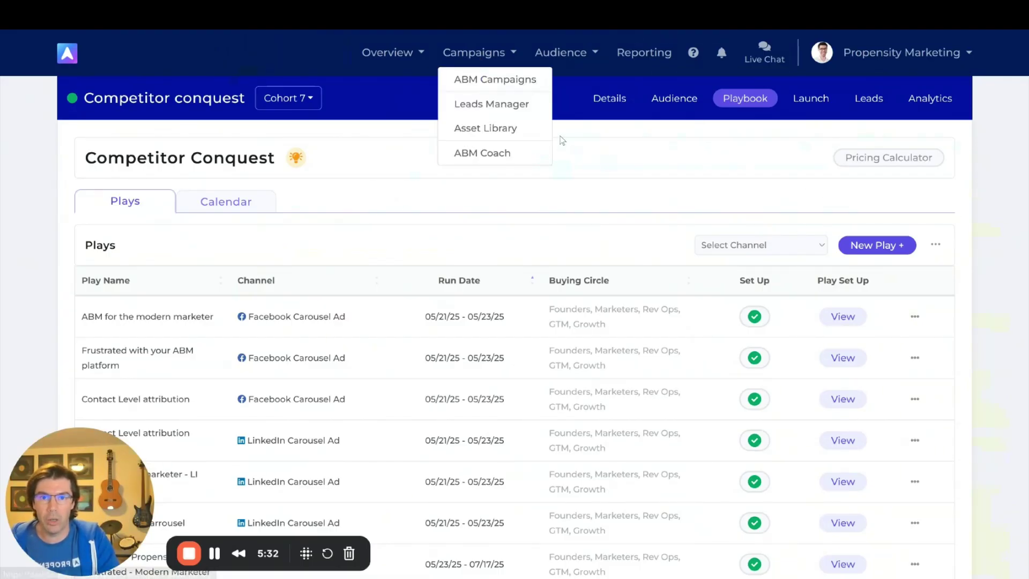
{"action": "right_click", "coordinate": [517, 134]}
{"action": "left_click", "coordinate": [538, 144]}
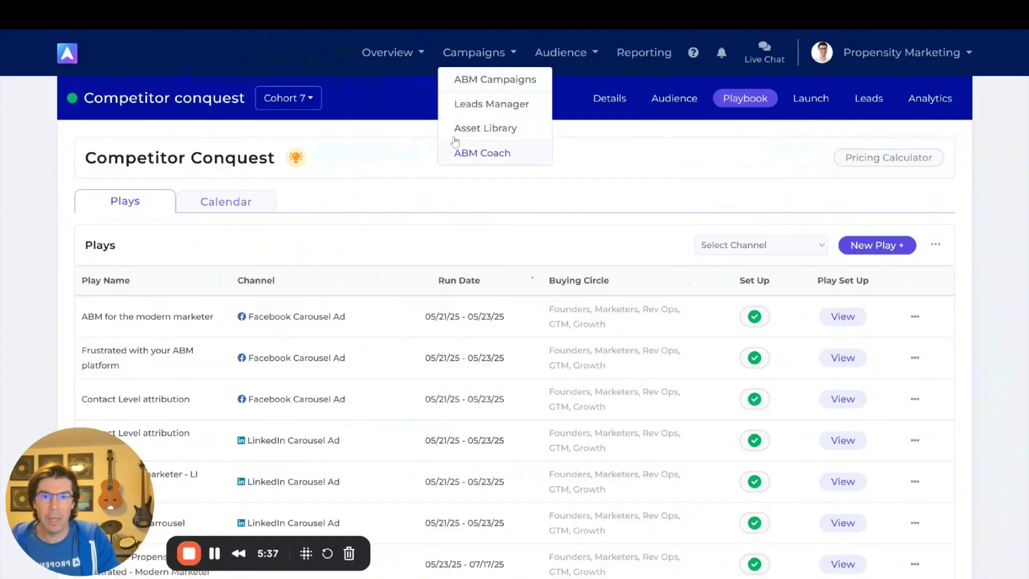
{"action": "left_click", "coordinate": [342, 63]}
Step: Open the Playbook Generator for regenerating the playbook and examine its company, buyer and product summary fields
{"action": "left_click", "coordinate": [935, 246]}
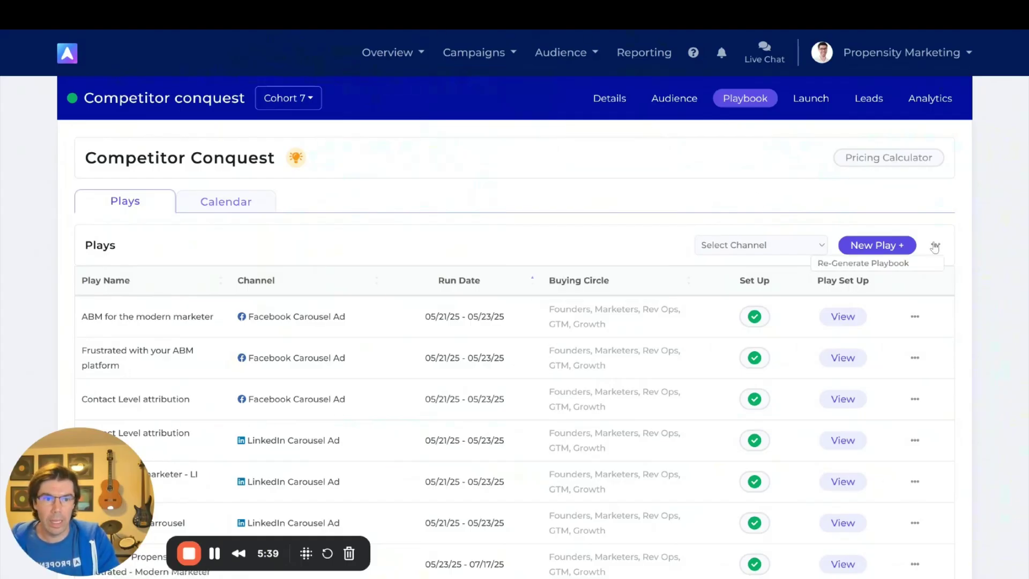
{"action": "left_click", "coordinate": [858, 264]}
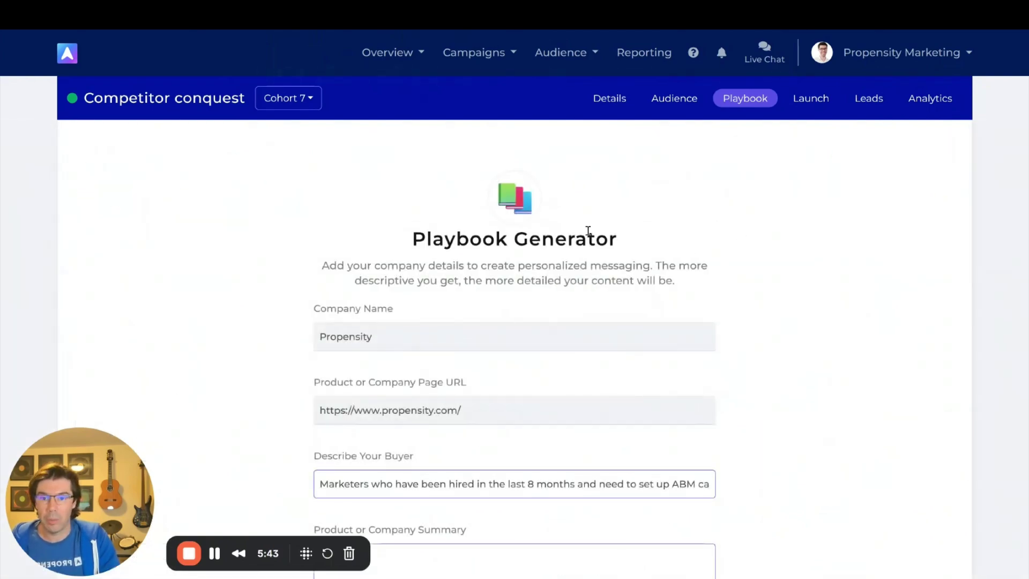
{"action": "scroll", "coordinate": [586, 231], "scroll_direction": "down", "scroll_amount": 1}
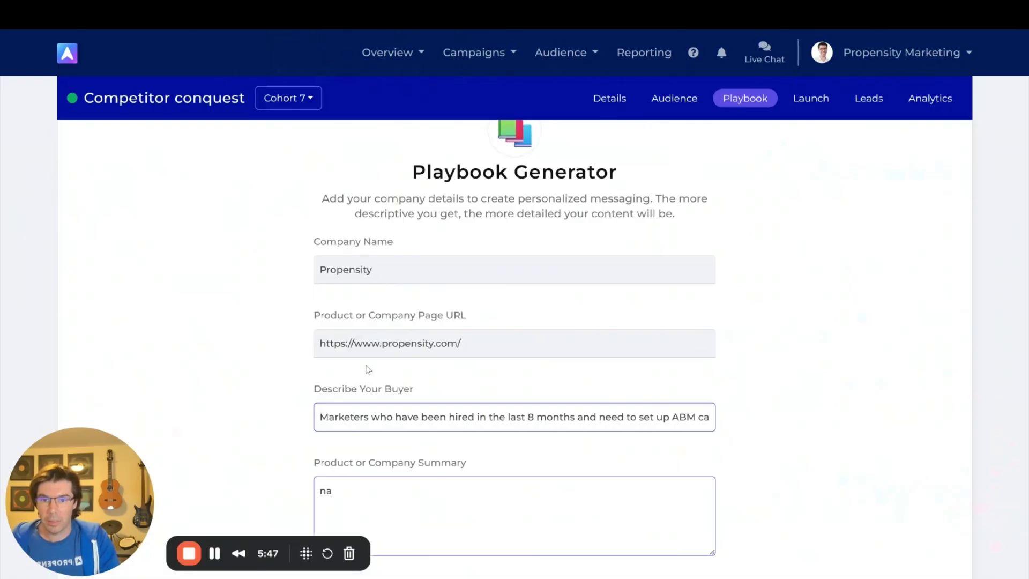
{"action": "scroll", "coordinate": [413, 402], "scroll_direction": "down", "scroll_amount": 1}
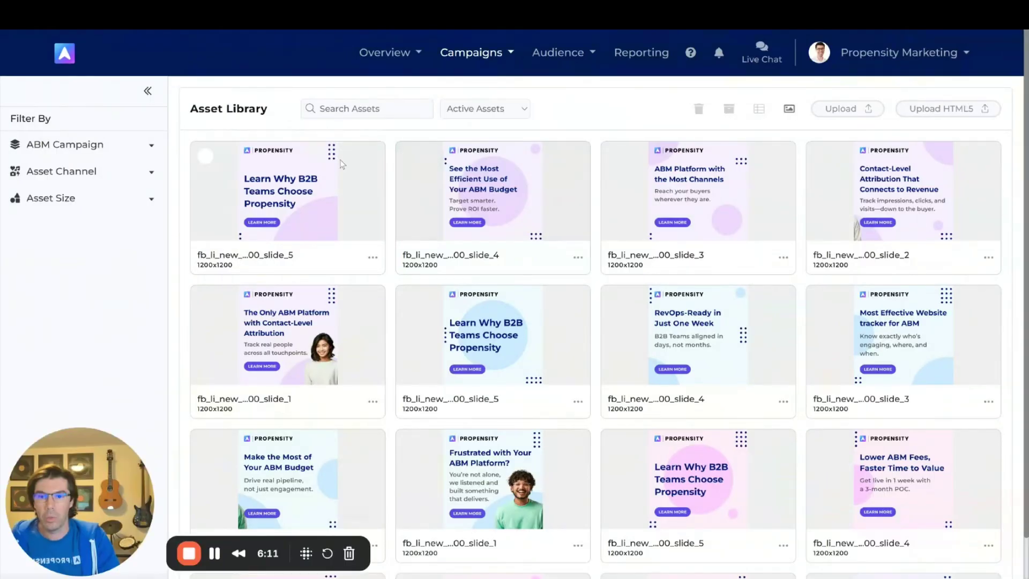
Step: Open the Asset Builder from the Asset Library and examine its brand asset, channel, ad size and headline settings
{"action": "left_click", "coordinate": [789, 109]}
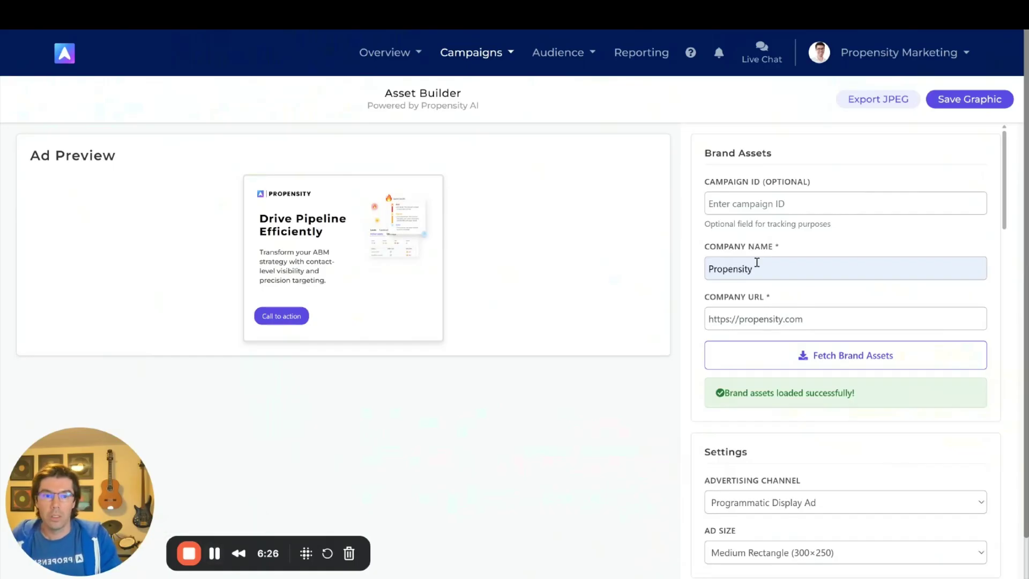
{"action": "left_click", "coordinate": [805, 319]}
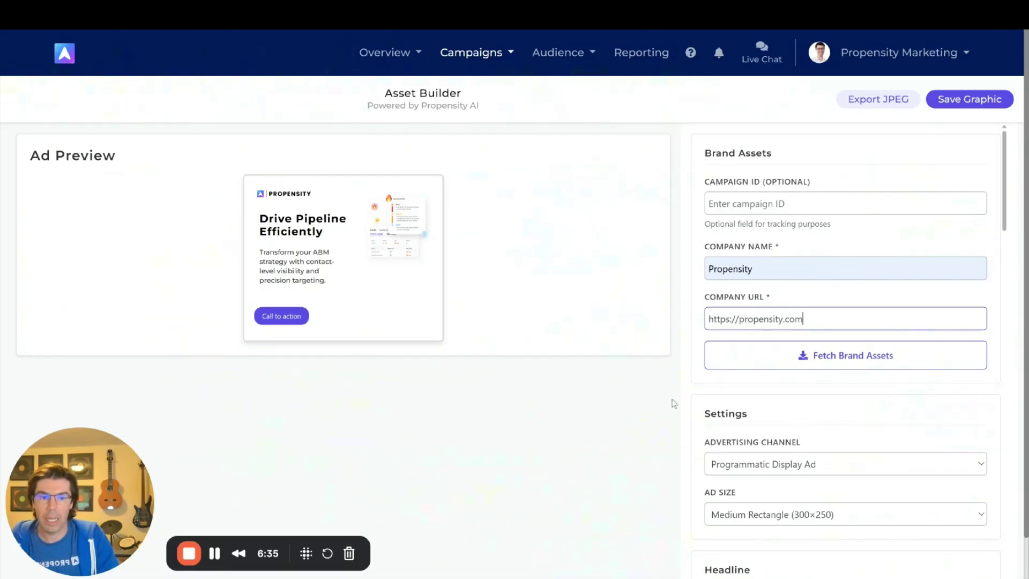
{"action": "scroll", "coordinate": [734, 416], "scroll_direction": "down", "scroll_amount": 5}
{"action": "scroll", "coordinate": [742, 420], "scroll_direction": "down", "scroll_amount": 1}
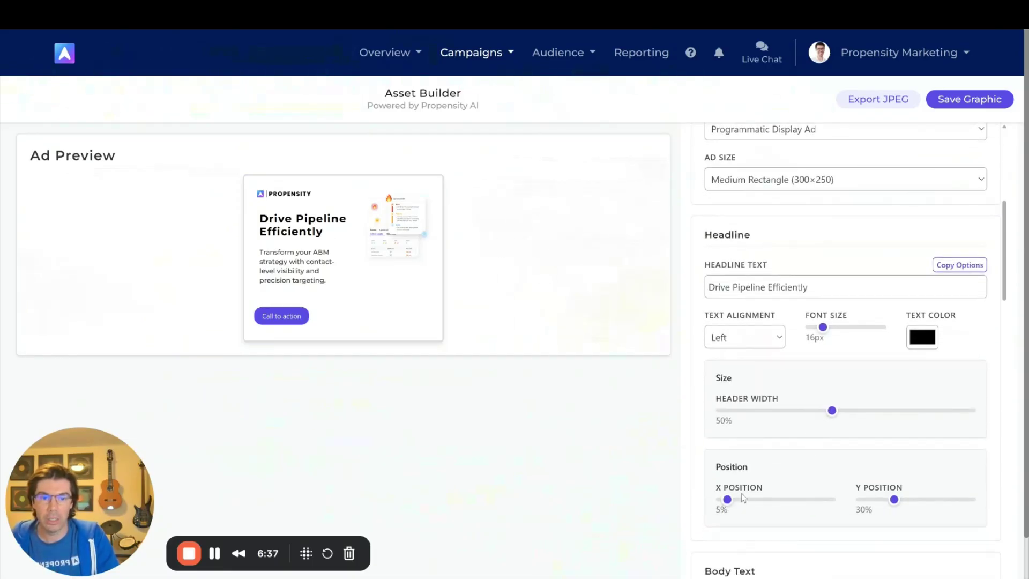
Step: Reposition the ad's headline to X position 4% and Y position 33%
{"action": "mouse_move", "coordinate": [727, 498]}
{"action": "left_mouse_down"}
{"action": "mouse_move", "coordinate": [737, 500]}
{"action": "mouse_move", "coordinate": [726, 499]}
{"action": "left_mouse_up"}
{"action": "left_click_drag", "start_coordinate": [894, 499], "coordinate": [897, 499]}
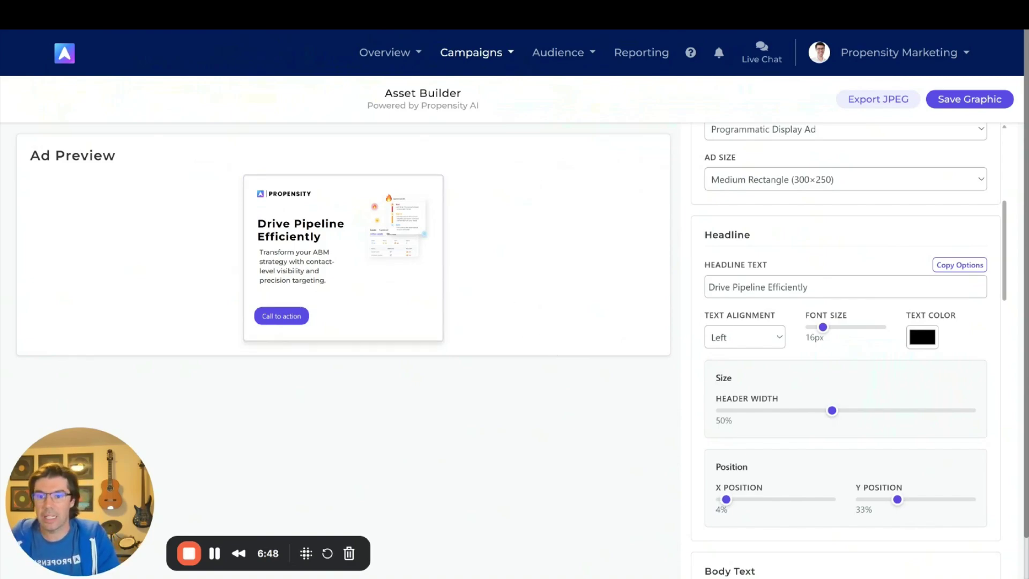
{"action": "key", "text": "Escape"}
Step: Open the ABM Coach in a separate browser tab while keeping the Playbook Generator page open
{"action": "left_click", "coordinate": [473, 52]}
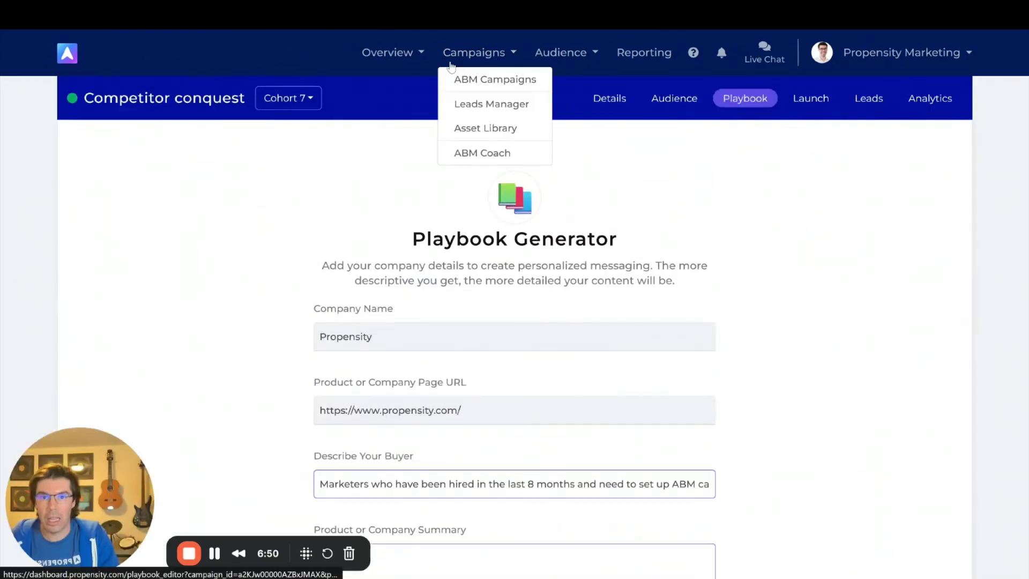
{"action": "left_click_drag", "start_coordinate": [472, 153], "coordinate": [464, 134]}
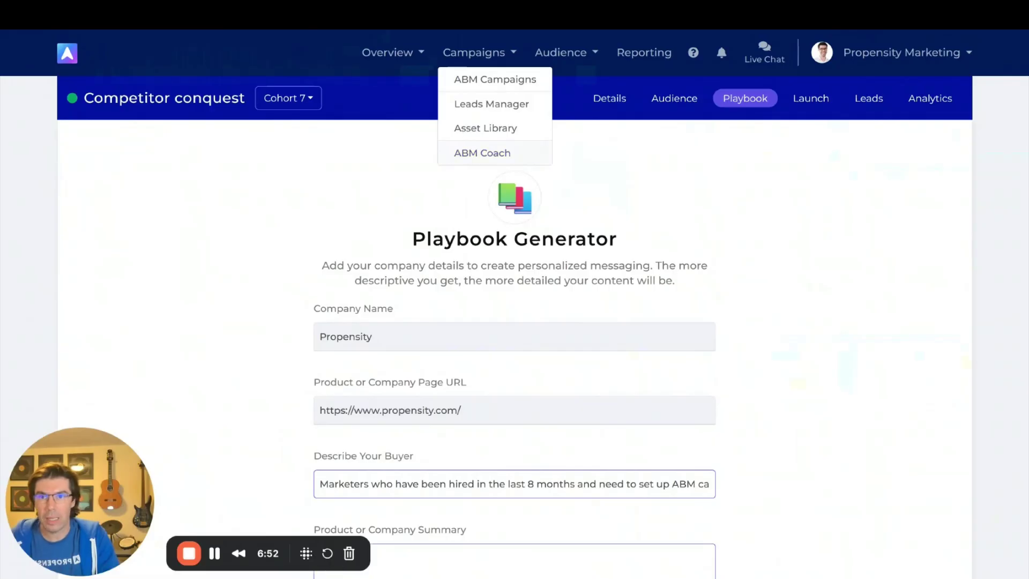
{"action": "left_click", "coordinate": [464, 134]}
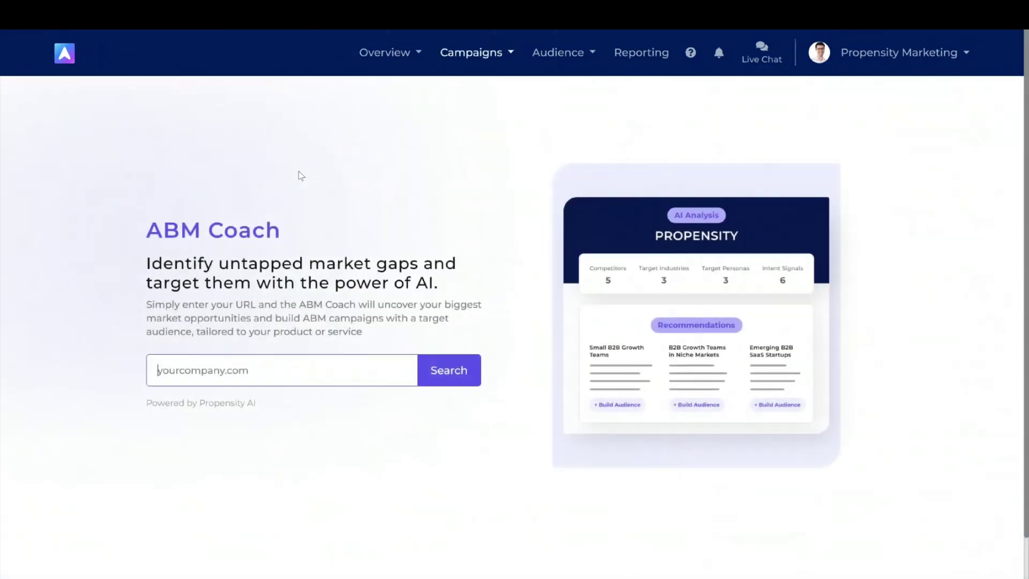
Step: Run an ABM Coach analysis of propensity.com and review its ABM messaging recommendations
{"action": "left_click", "coordinate": [294, 362]}
{"action": "type", "text": "propensity.com"}
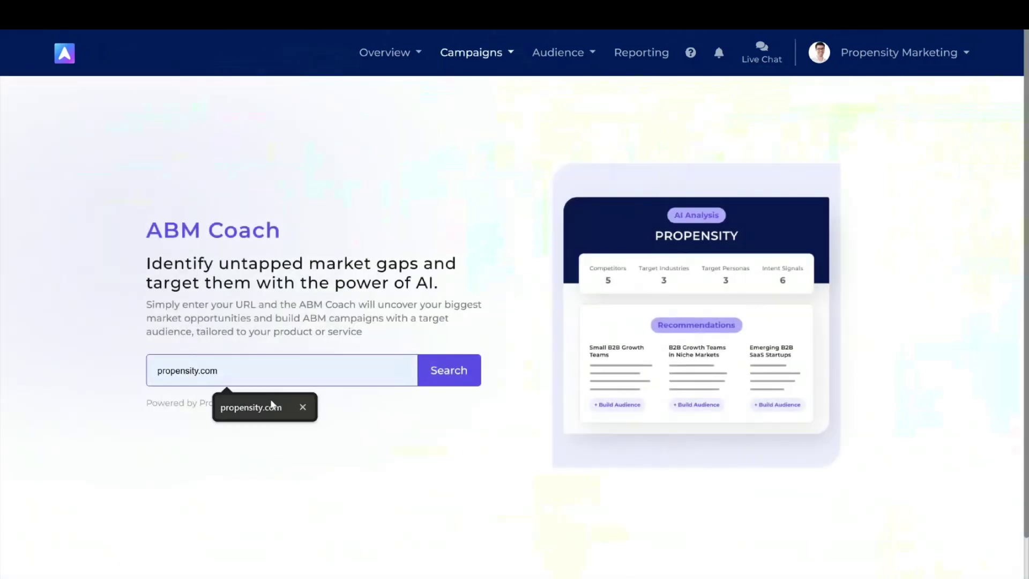
{"action": "left_click", "coordinate": [274, 400]}
{"action": "left_click", "coordinate": [433, 362]}
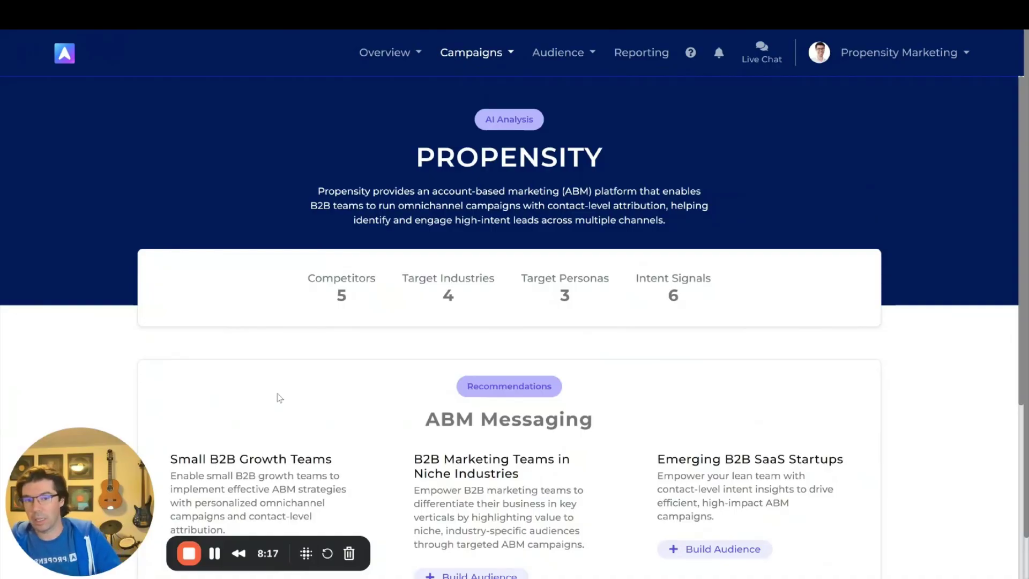
{"action": "scroll", "coordinate": [343, 431], "scroll_direction": "down", "scroll_amount": 2}
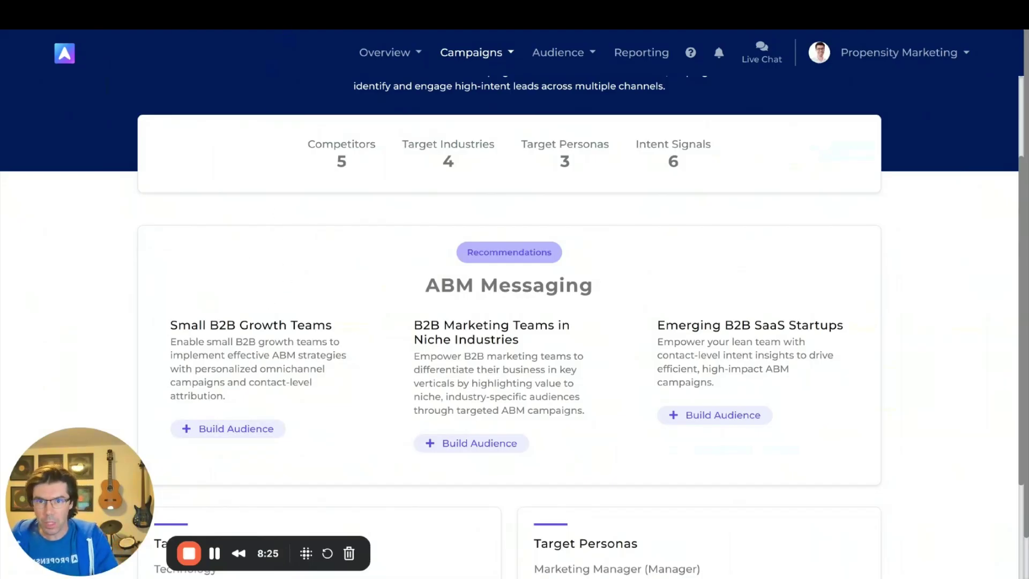
{"action": "scroll", "coordinate": [358, 108], "scroll_direction": "up", "scroll_amount": 3}
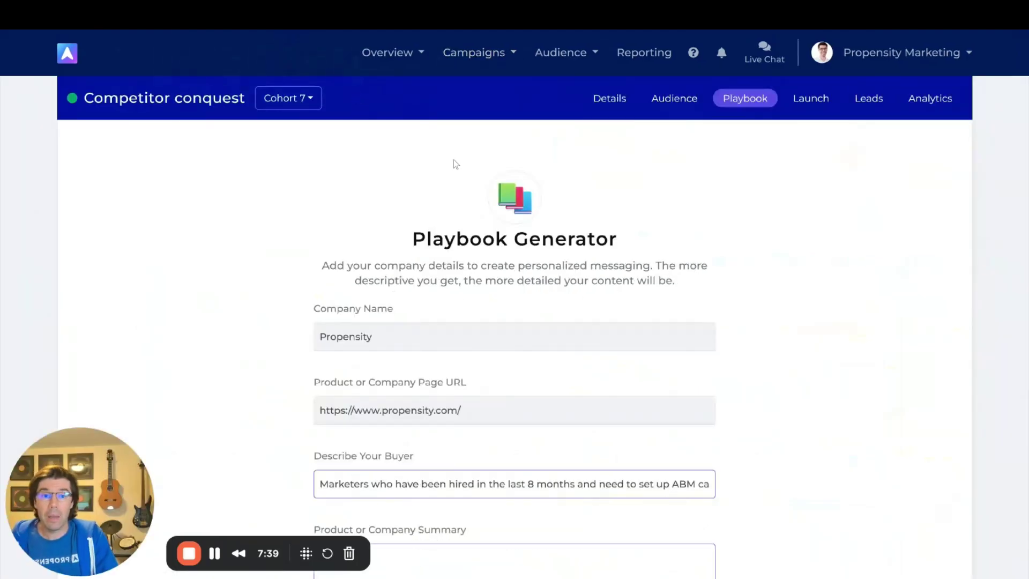
Step: Open the campaign's Launch Manager and examine the details of the Programmatic Display Ad play "Exploring - Propensity vs - Switching"
{"action": "left_click", "coordinate": [818, 104]}
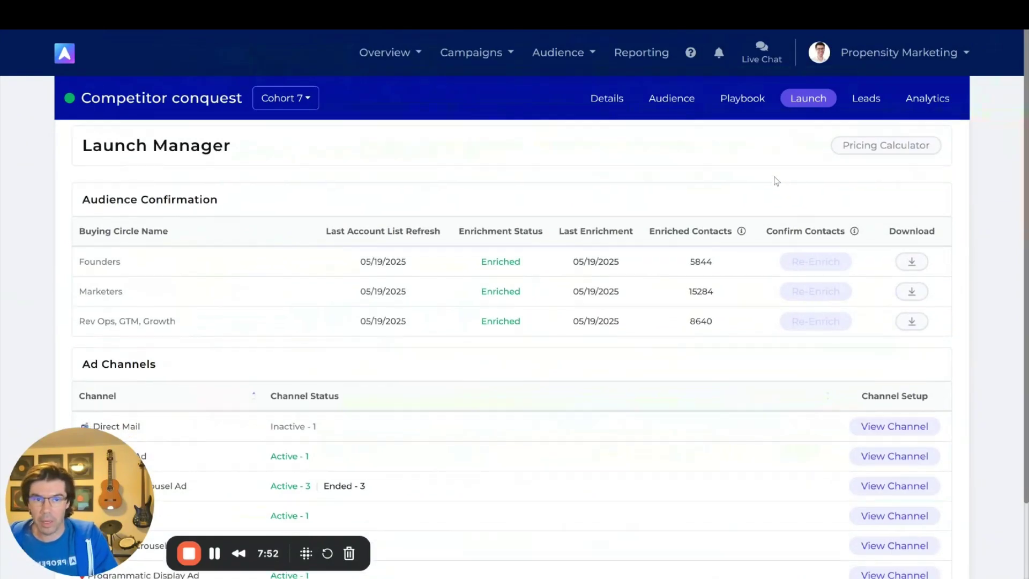
{"action": "scroll", "coordinate": [776, 185], "scroll_direction": "down", "scroll_amount": 3}
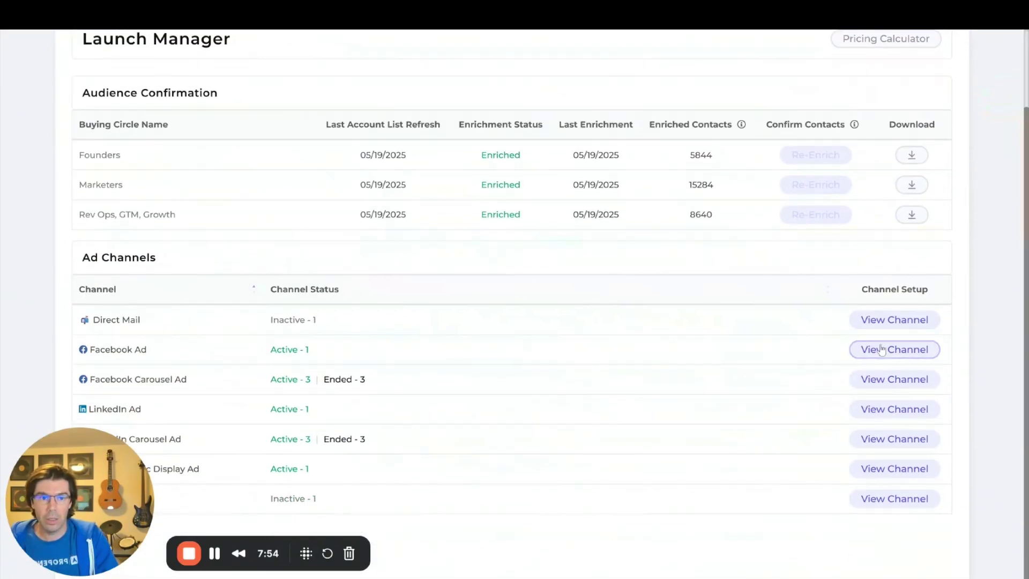
{"action": "left_click", "coordinate": [893, 474]}
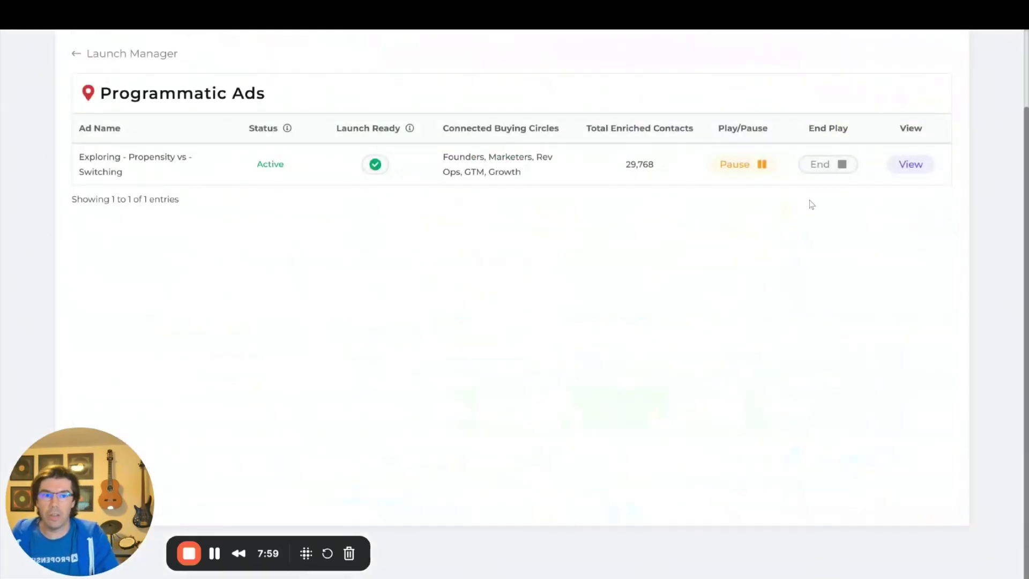
{"action": "left_click", "coordinate": [914, 171]}
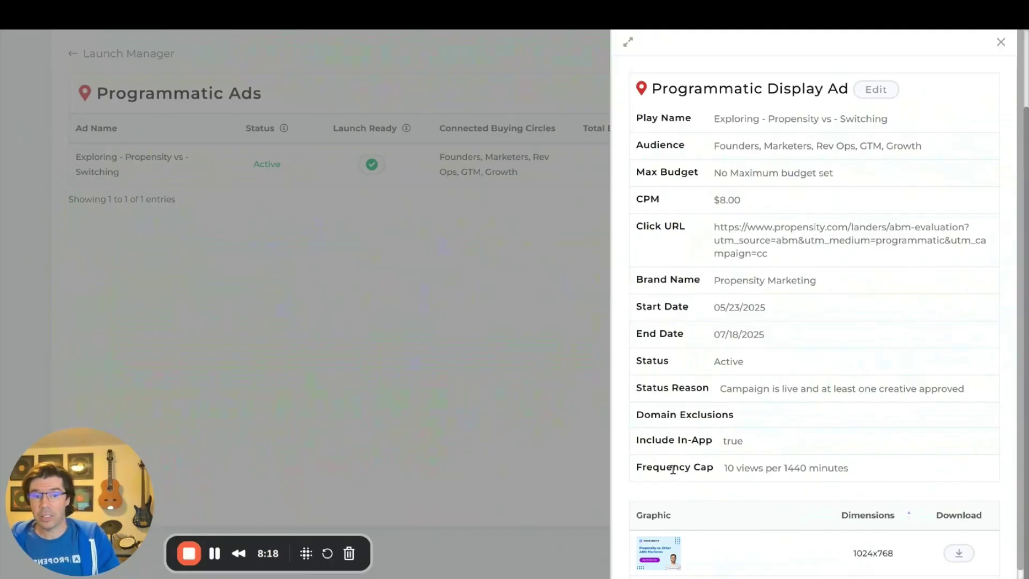
{"action": "left_click", "coordinate": [571, 353]}
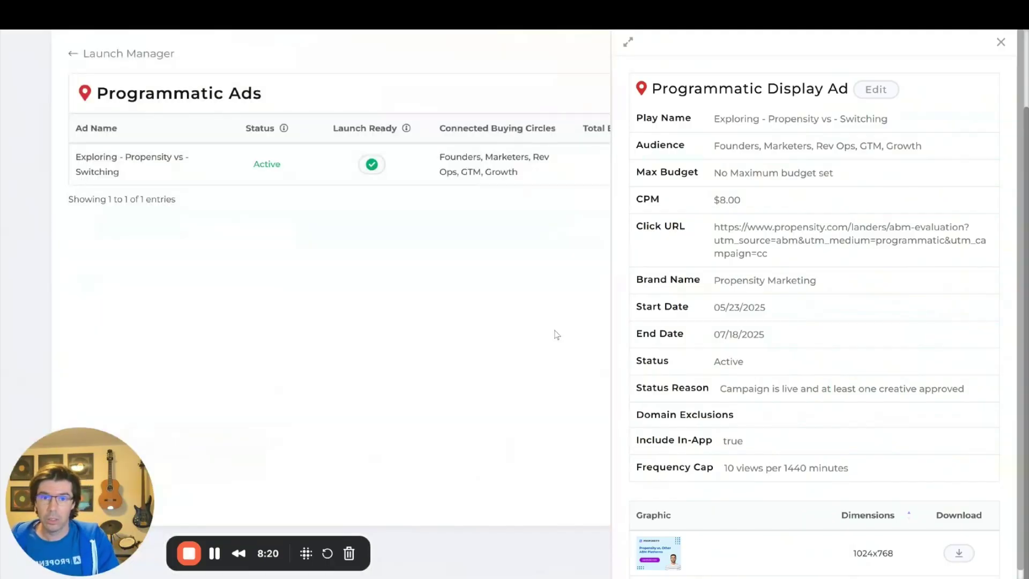
{"action": "scroll", "coordinate": [281, 176], "scroll_direction": "up", "scroll_amount": 2}
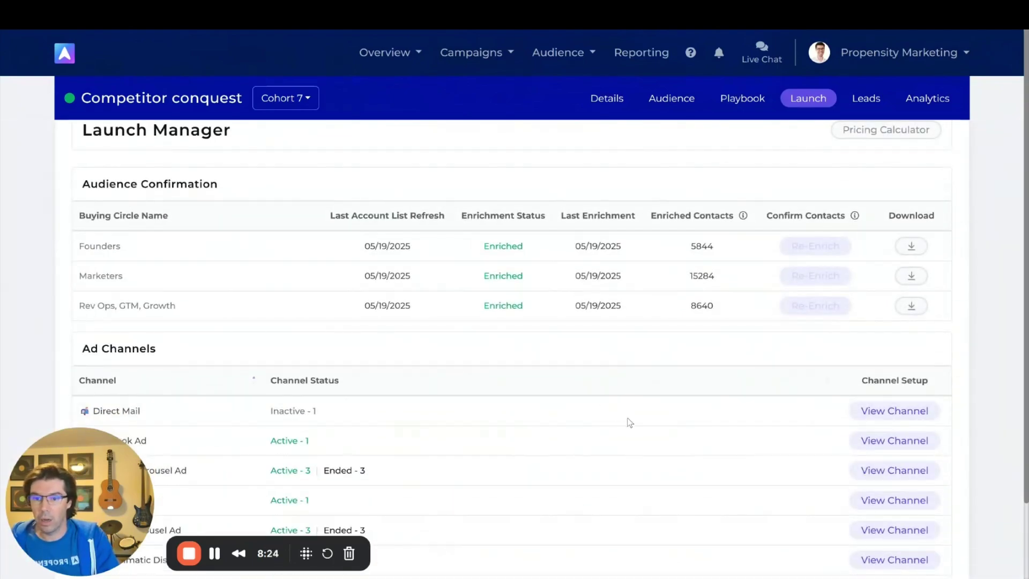
Step: View the LinkedIn Ad channel and examine the settings of the play "frustrated - CLA - ABM modern marketer"
{"action": "scroll", "coordinate": [794, 366], "scroll_direction": "down", "scroll_amount": 2}
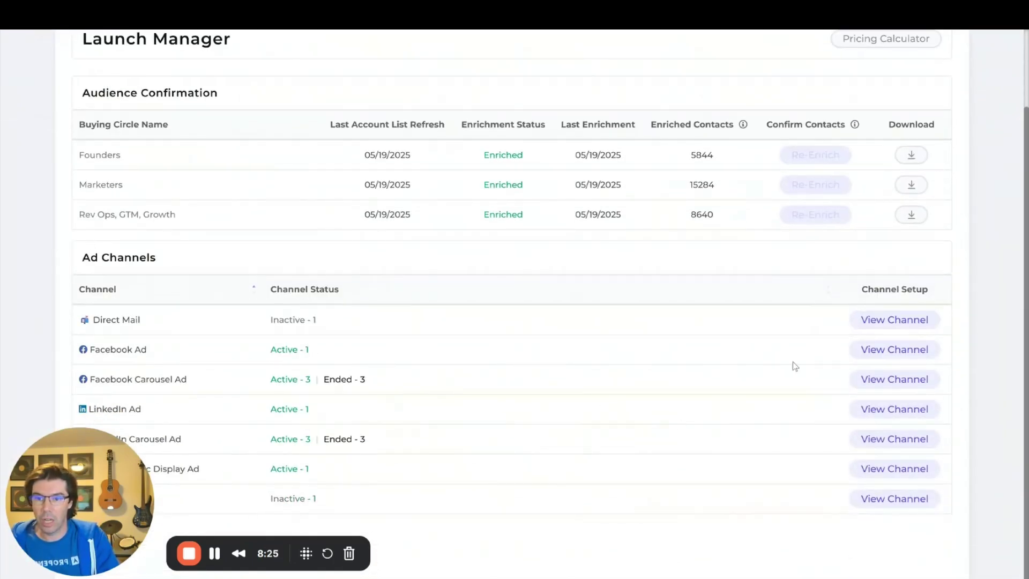
{"action": "left_click", "coordinate": [872, 413]}
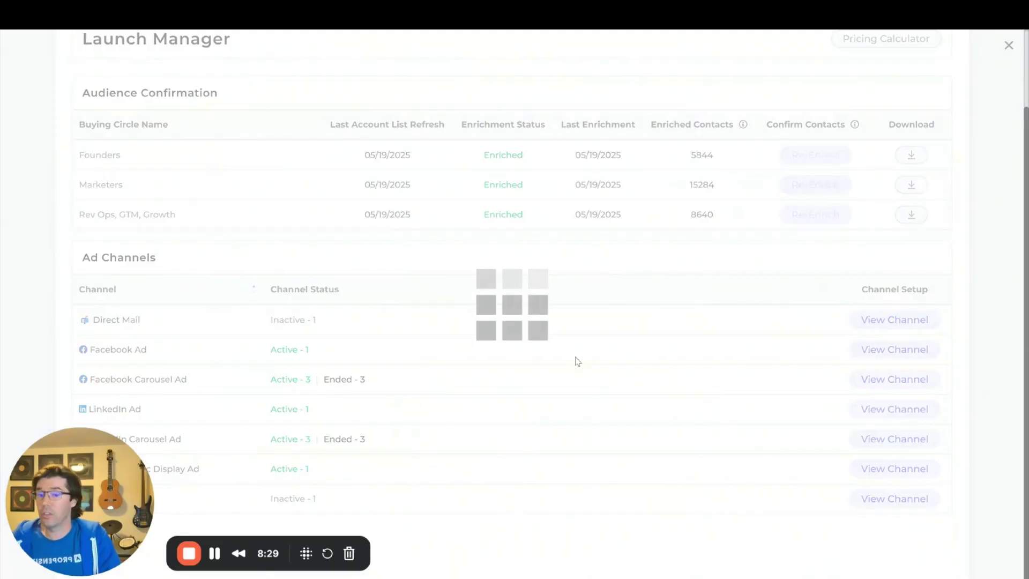
{"action": "left_click", "coordinate": [905, 281]}
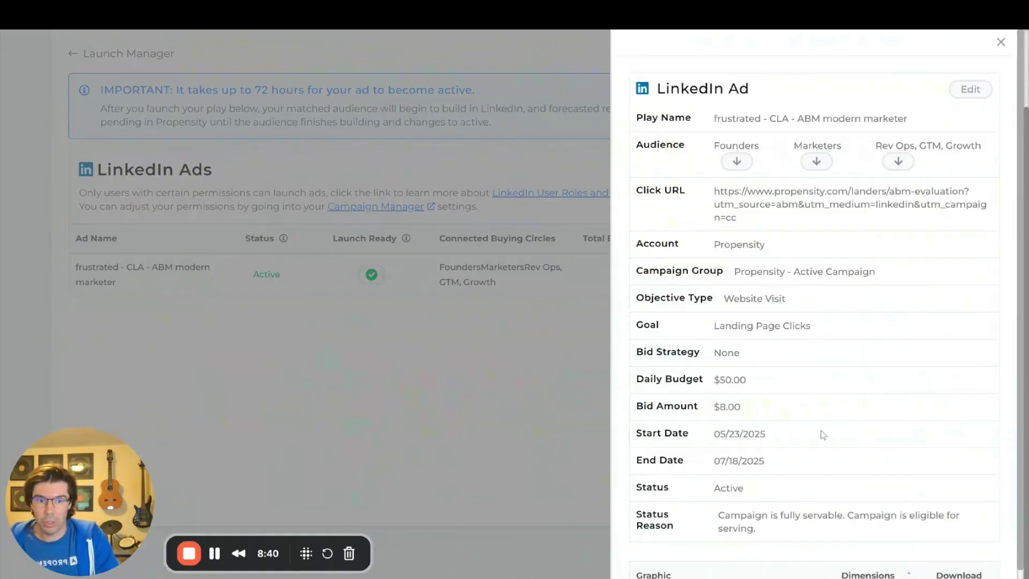
{"action": "left_click", "coordinate": [605, 391]}
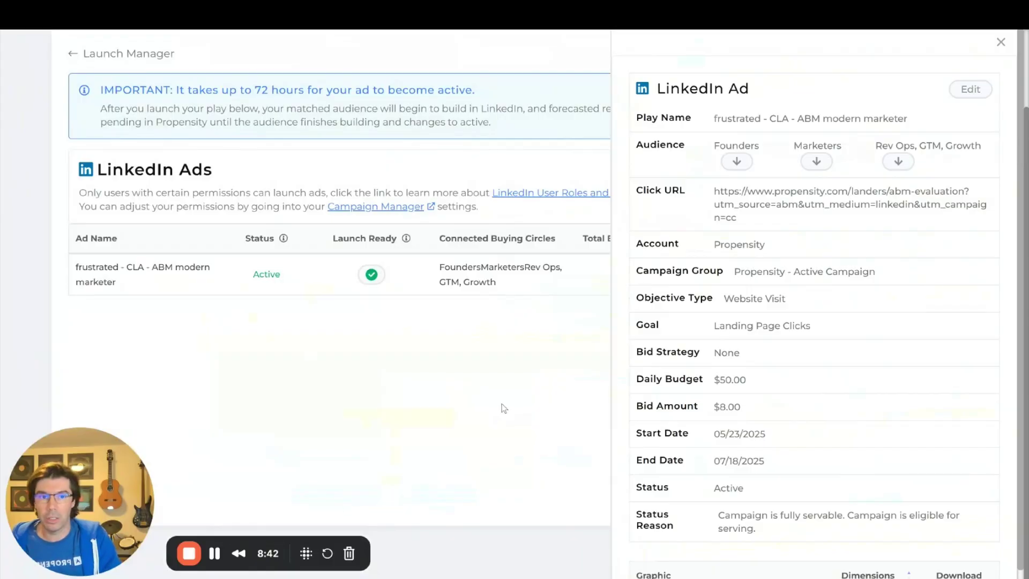
{"action": "scroll", "coordinate": [546, 380], "scroll_direction": "up", "scroll_amount": 3}
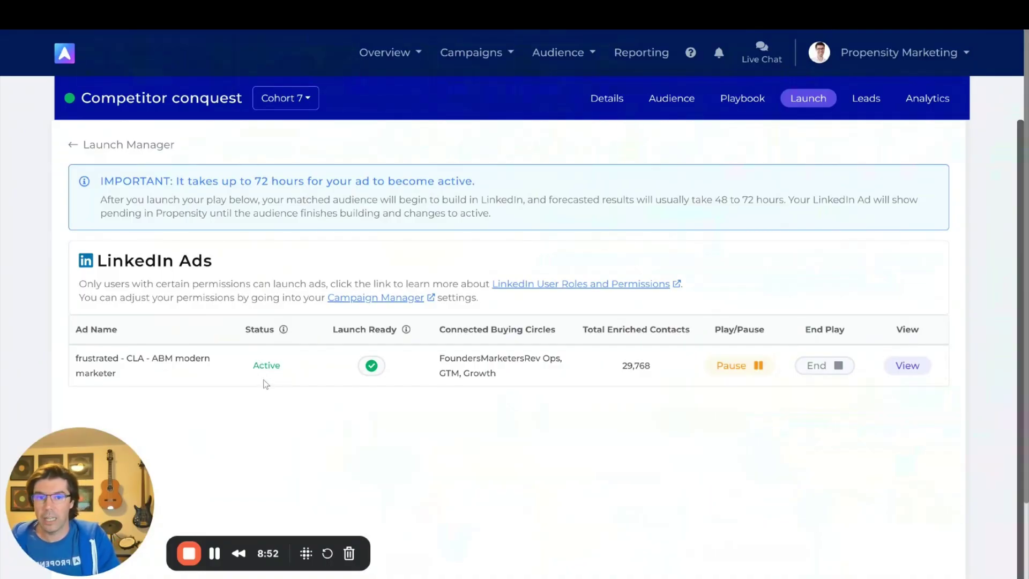
Step: Open the campaign's Leads and show the activity history of Splashtop's Vice President, Revenue Operations in the expanded view
{"action": "left_click", "coordinate": [871, 98]}
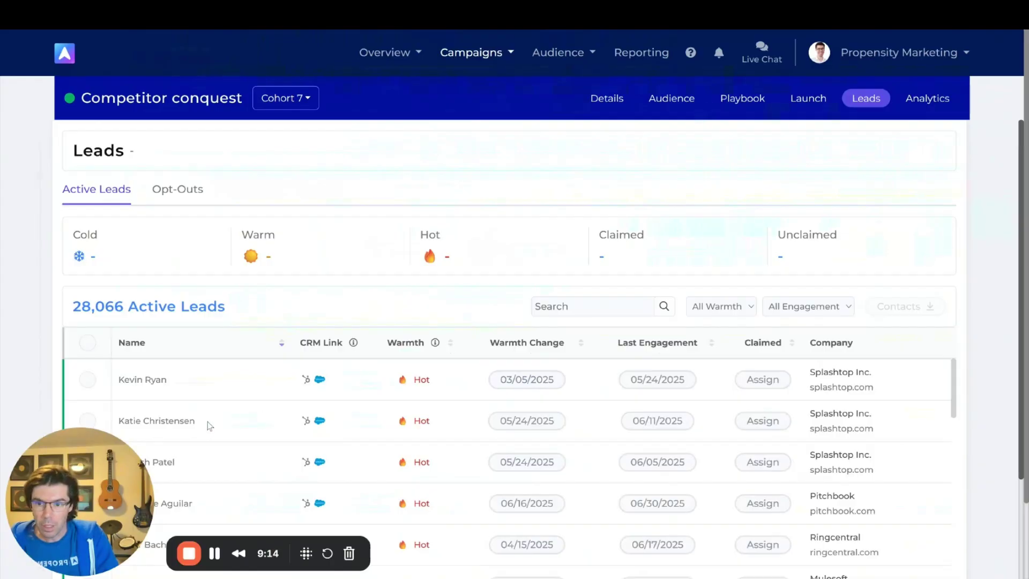
{"action": "left_click", "coordinate": [650, 420]}
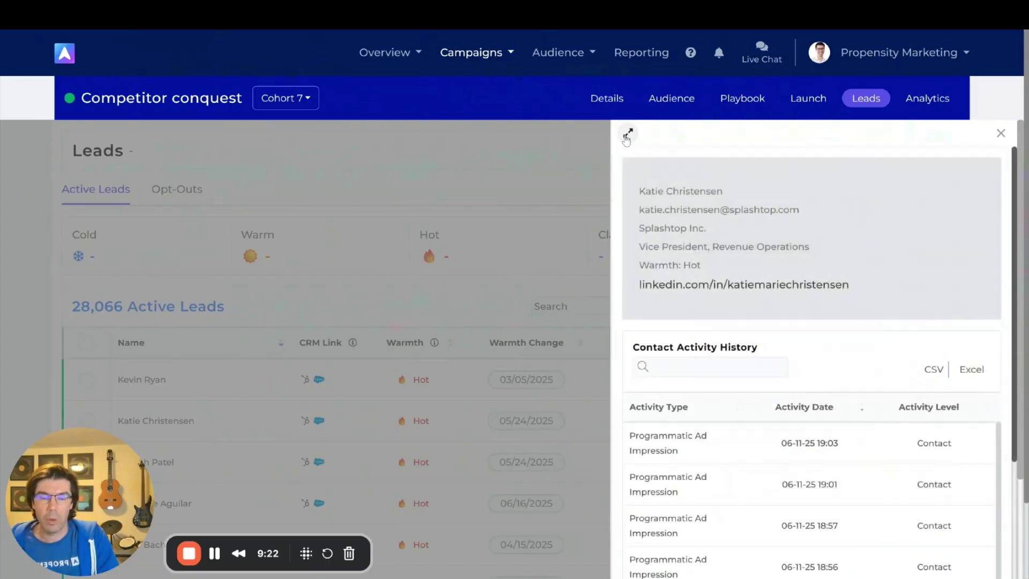
{"action": "scroll", "coordinate": [812, 456], "scroll_direction": "down", "scroll_amount": 1}
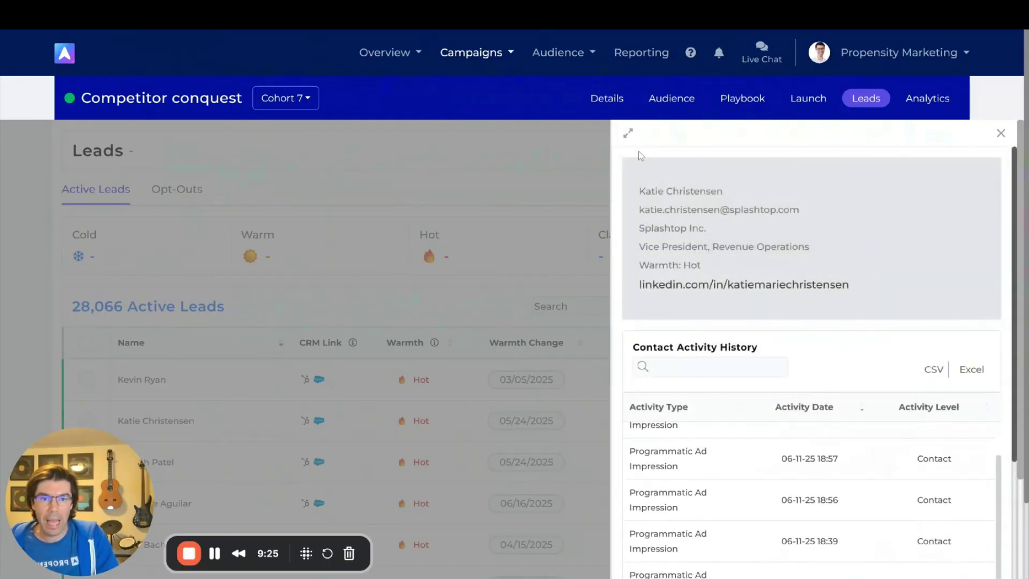
{"action": "left_click", "coordinate": [628, 133]}
Step: Examine the contact's ad impressions and clicks by date, domain and device down to the mysanantonio.com entry, and close the history
{"action": "scroll", "coordinate": [643, 386], "scroll_direction": "down", "scroll_amount": 3}
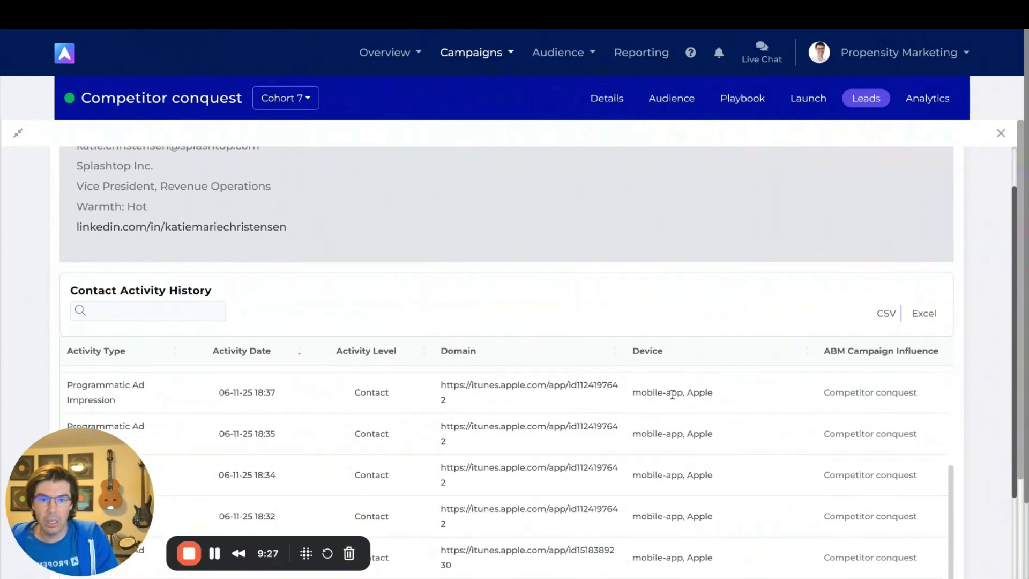
{"action": "scroll", "coordinate": [652, 426], "scroll_direction": "down", "scroll_amount": 5}
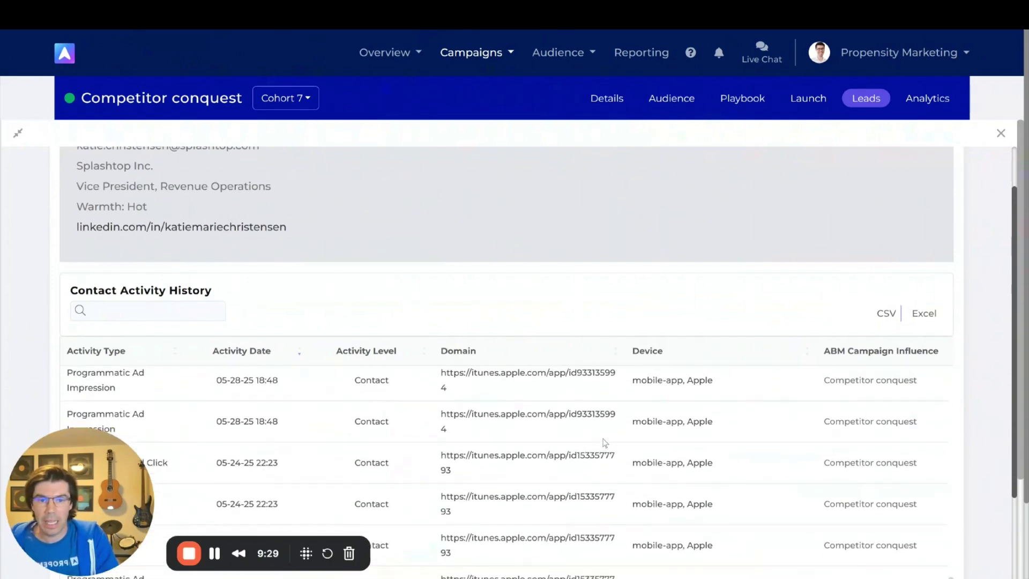
{"action": "scroll", "coordinate": [605, 443], "scroll_direction": "down", "scroll_amount": 5}
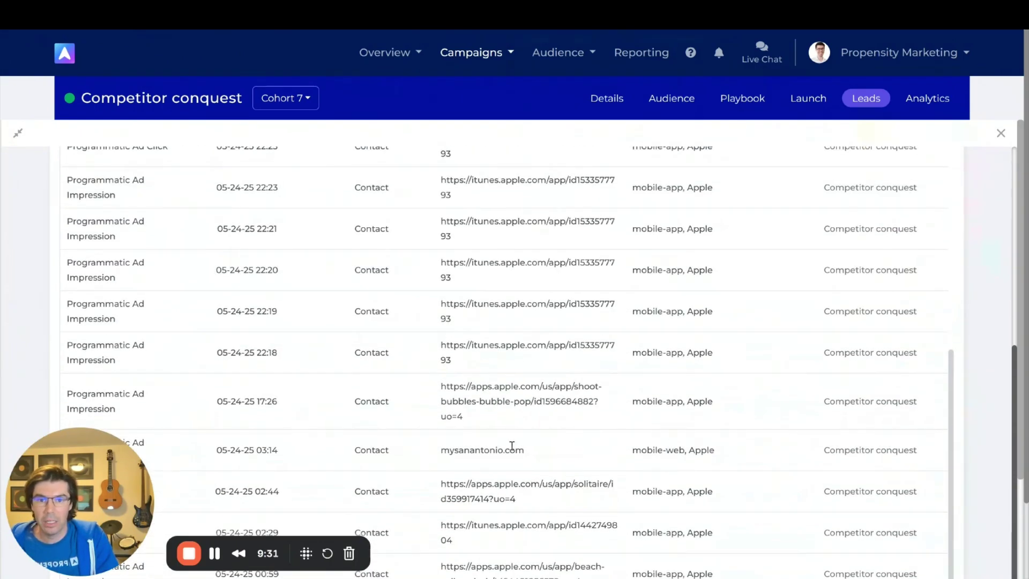
{"action": "left_click_drag", "start_coordinate": [540, 453], "coordinate": [440, 455]}
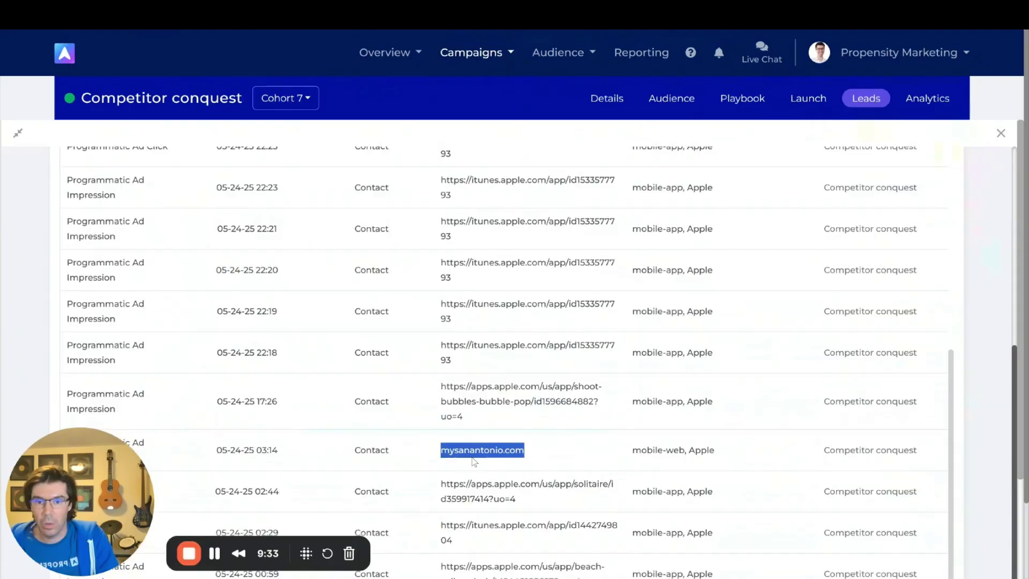
{"action": "left_click", "coordinate": [529, 455]}
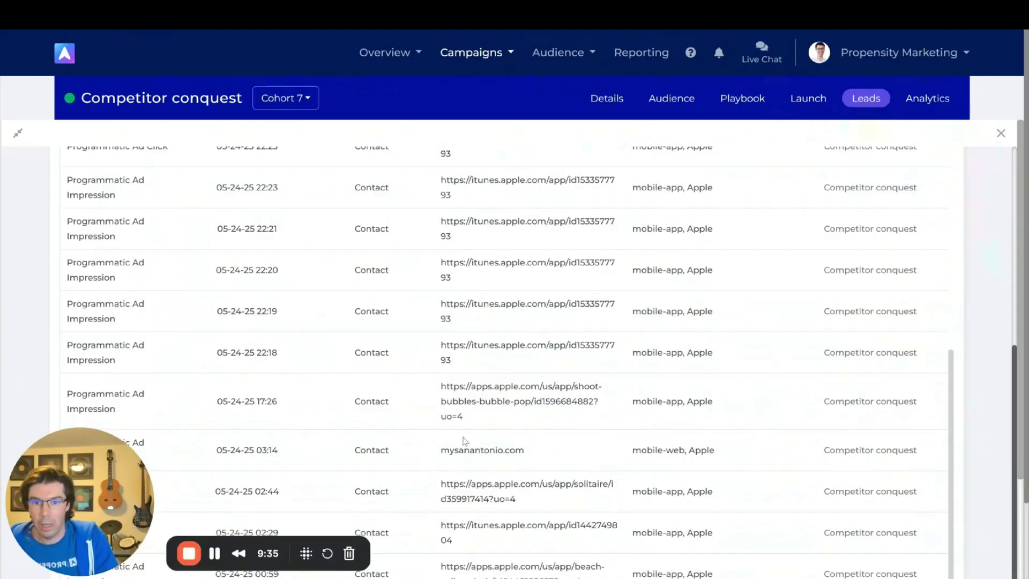
{"action": "left_click", "coordinate": [1000, 133]}
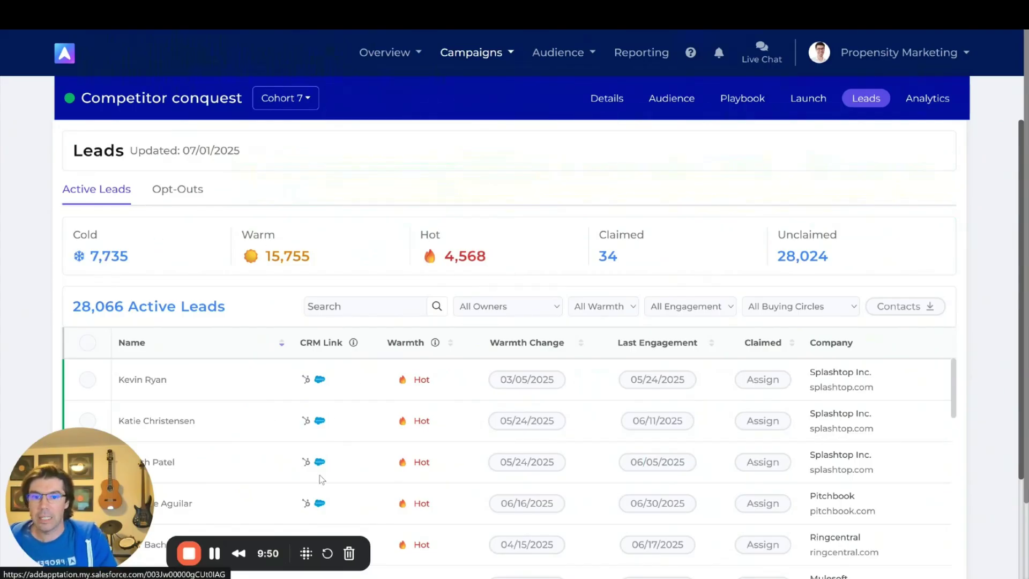
Step: Review the remaining columns of the active leads table, including account propensity, job title, socials, email verification and phone
{"action": "scroll", "coordinate": [434, 455], "scroll_direction": "right", "scroll_amount": 10}
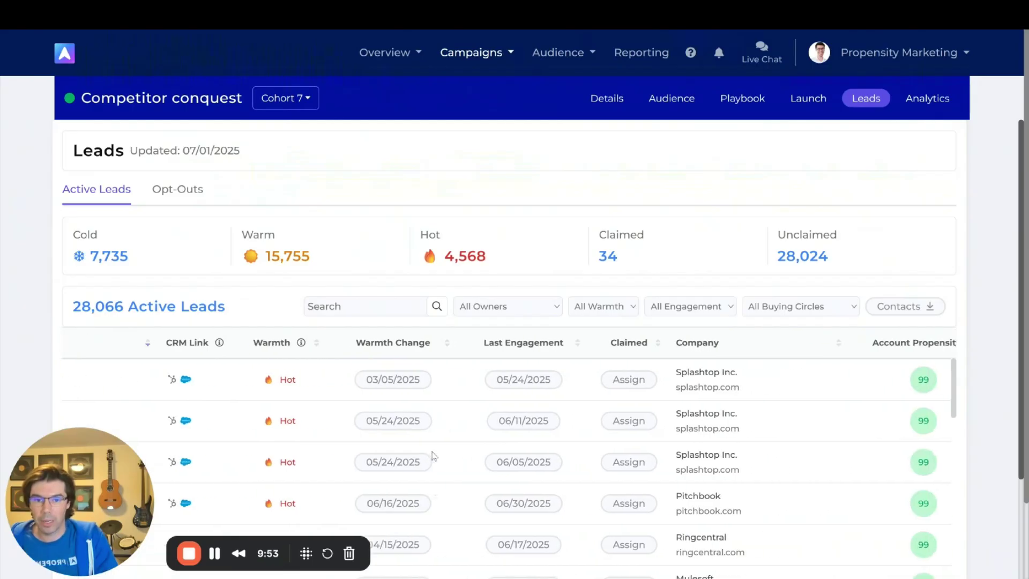
{"action": "scroll", "coordinate": [434, 455], "scroll_direction": "right", "scroll_amount": 6}
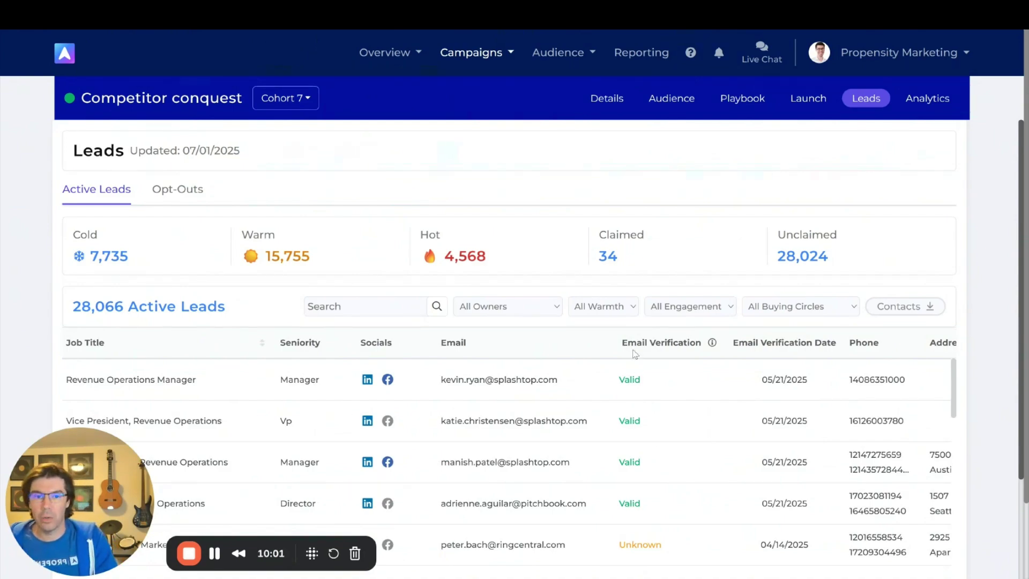
Step: Open the campaign's Analytics and inspect website visit, sales response and opportunities created points on the ABM Campaign Results chart
{"action": "left_click", "coordinate": [933, 103]}
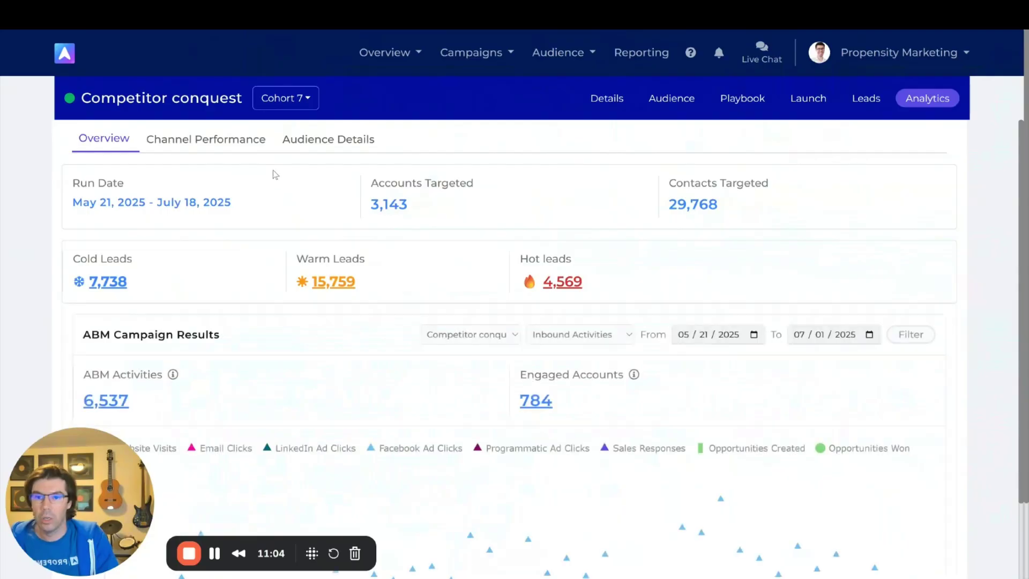
{"action": "scroll", "coordinate": [279, 191], "scroll_direction": "down", "scroll_amount": 6}
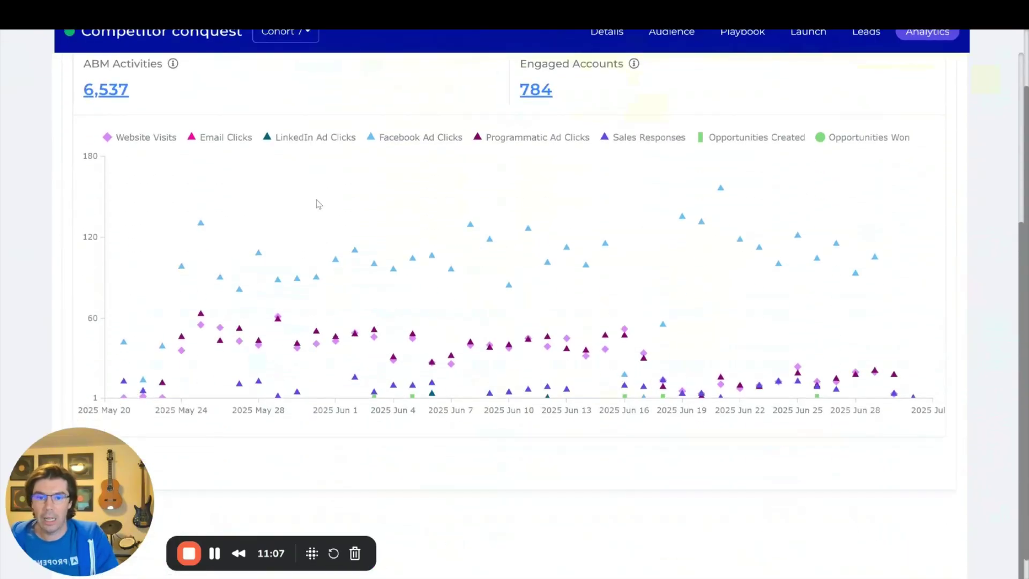
{"action": "mouse_move", "coordinate": [357, 335]}
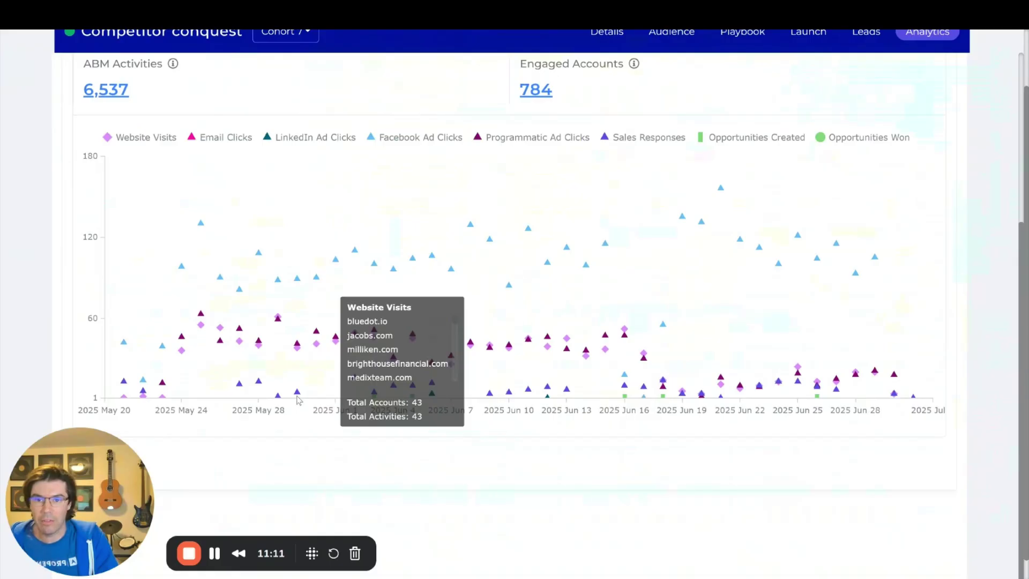
{"action": "mouse_move", "coordinate": [295, 395]}
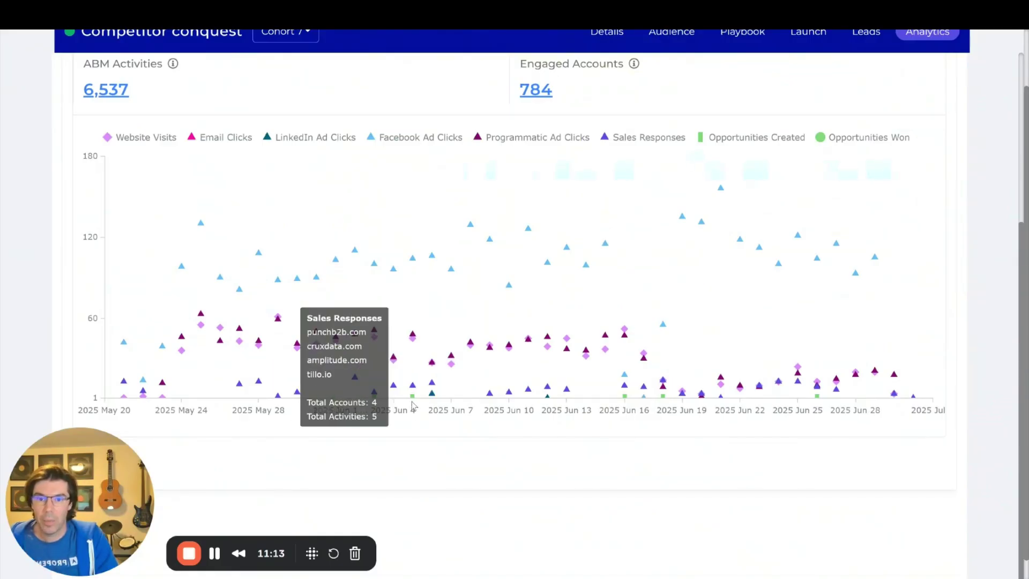
{"action": "mouse_move", "coordinate": [412, 396]}
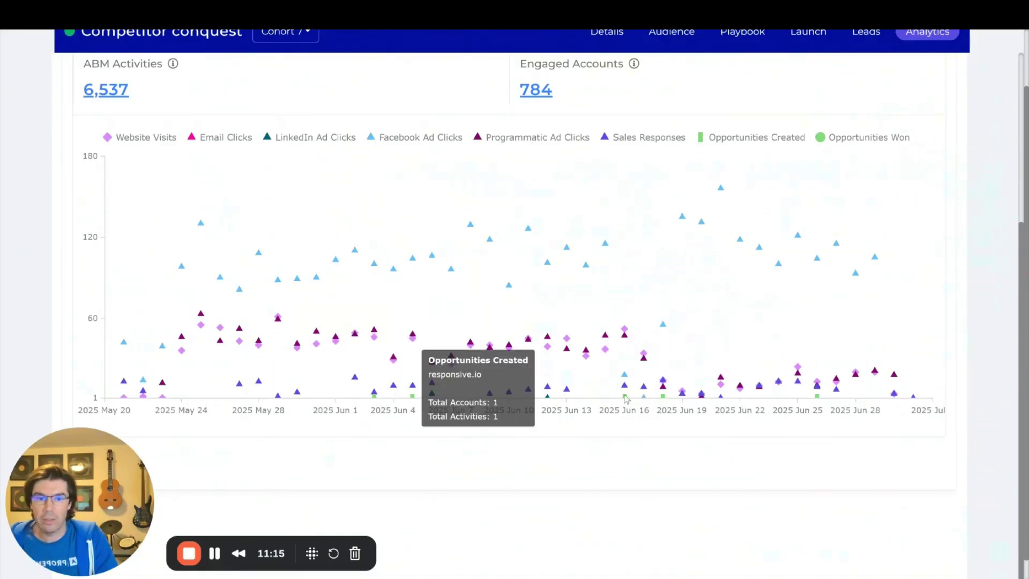
Step: Filter the ABM Campaign Results chart to Outbound Activities for the Competitor conquest campaign
{"action": "scroll", "coordinate": [651, 190], "scroll_direction": "up", "scroll_amount": 1}
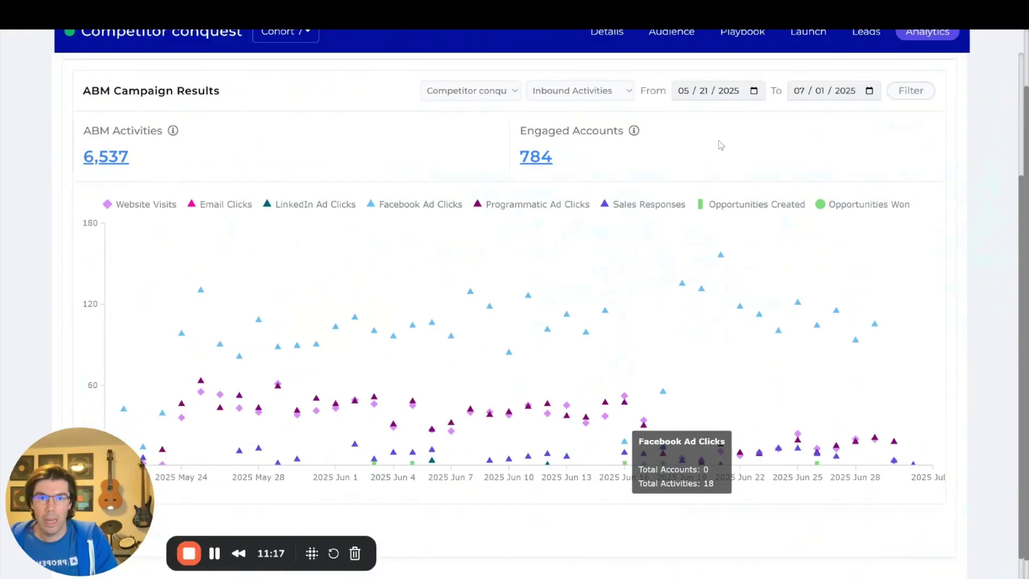
{"action": "left_click", "coordinate": [538, 94]}
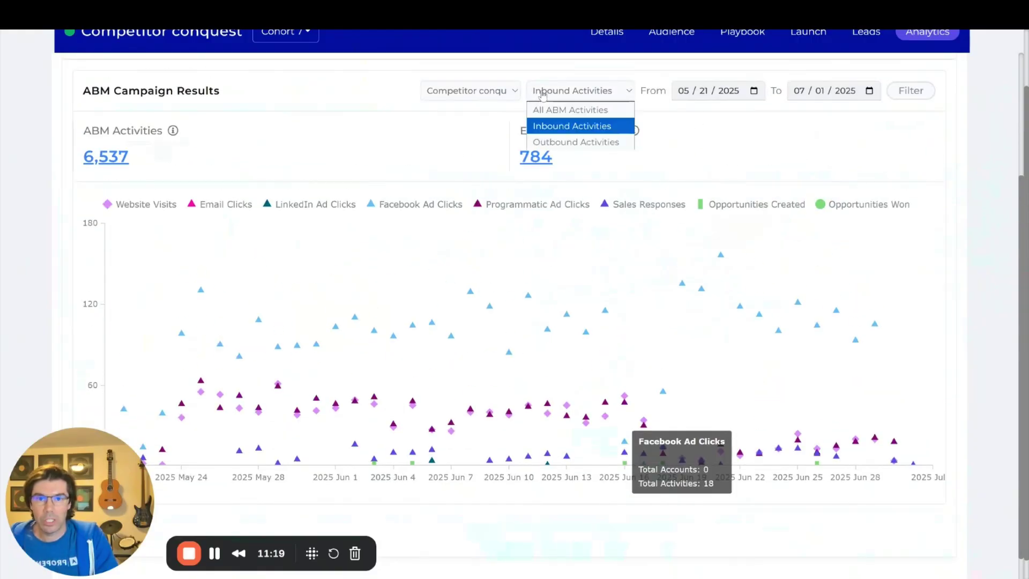
{"action": "left_click", "coordinate": [568, 142]}
{"action": "left_click", "coordinate": [911, 91]}
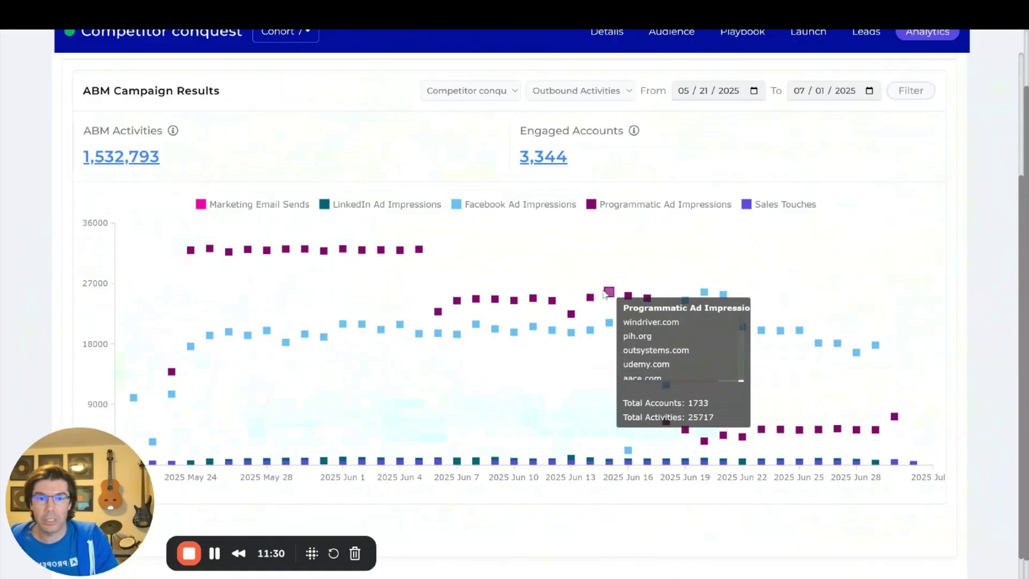
Step: Open the campaign's Channel Performance and review the Ad Play Results by channel, status, impressions and clicks
{"action": "scroll", "coordinate": [516, 268], "scroll_direction": "up", "scroll_amount": 2}
{"action": "scroll", "coordinate": [471, 293], "scroll_direction": "up", "scroll_amount": 2}
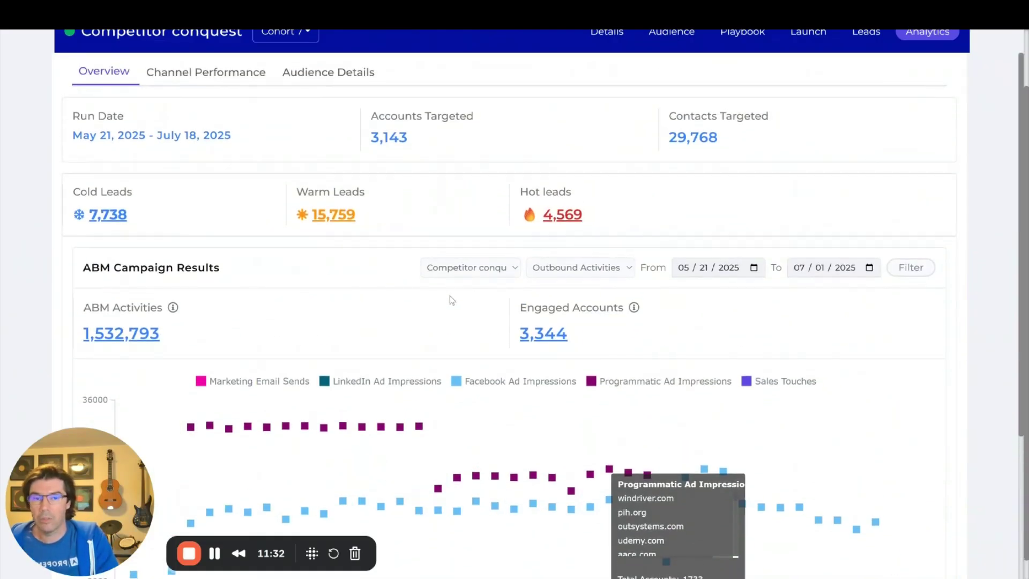
{"action": "left_click", "coordinate": [231, 142]}
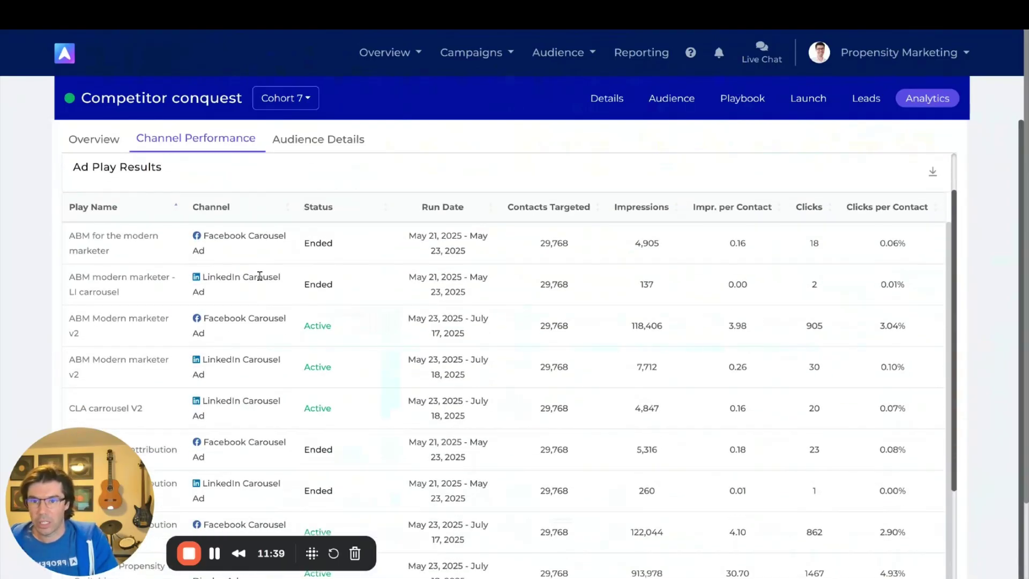
{"action": "scroll", "coordinate": [568, 292], "scroll_direction": "down", "scroll_amount": 2}
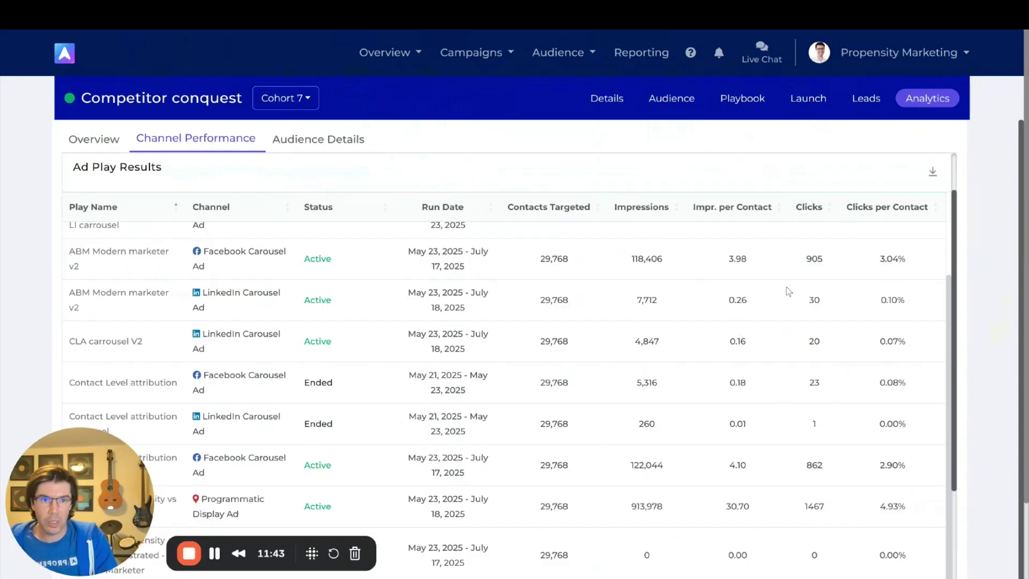
{"action": "scroll", "coordinate": [788, 292], "scroll_direction": "down", "scroll_amount": 8}
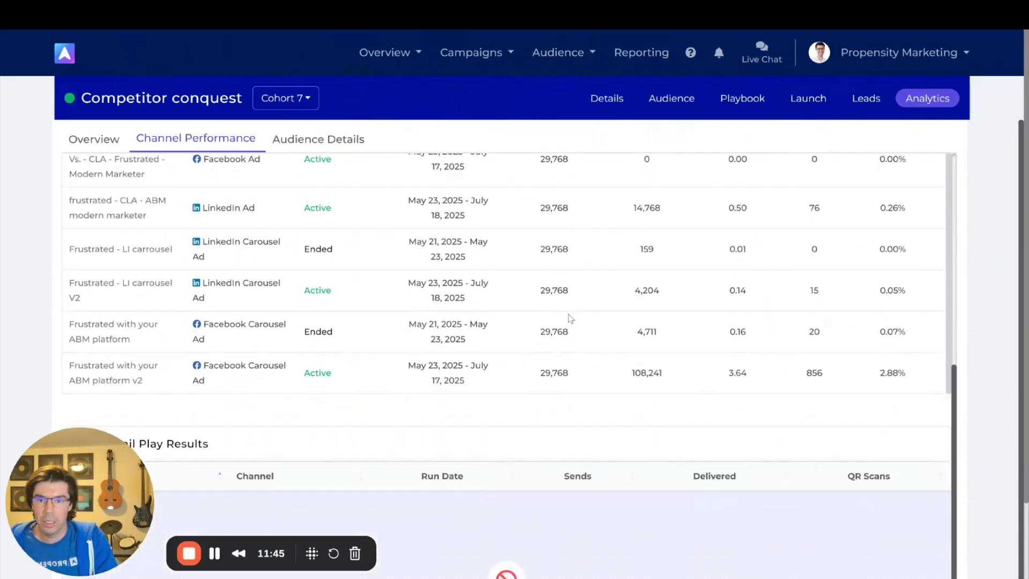
{"action": "scroll", "coordinate": [569, 318], "scroll_direction": "down", "scroll_amount": 2}
{"action": "scroll", "coordinate": [300, 314], "scroll_direction": "up", "scroll_amount": 5}
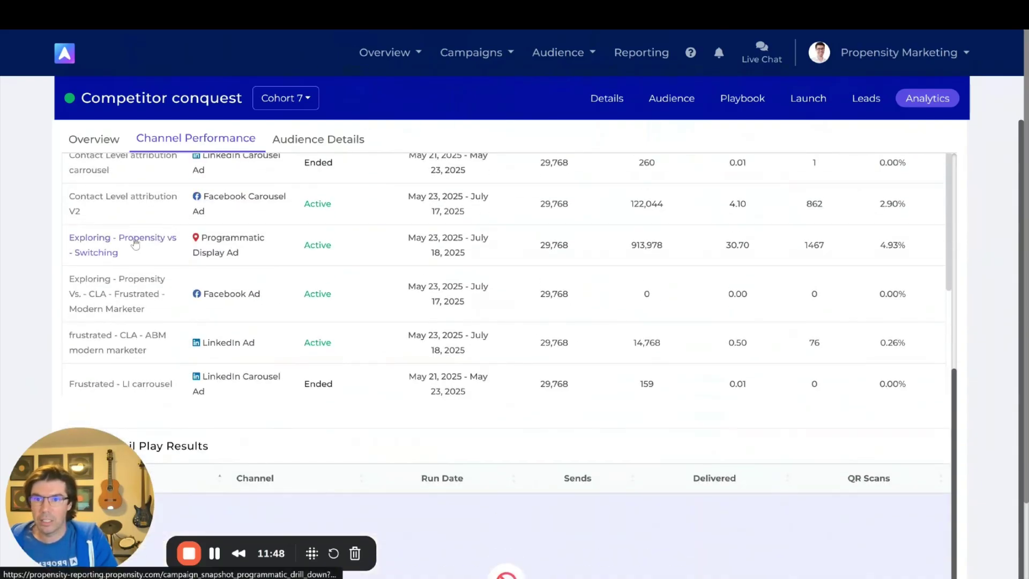
Step: Open the programmatic display ad drill-down for the "Exploring - Propensity vs - Switching" play and review its results per asset
{"action": "left_click", "coordinate": [136, 244]}
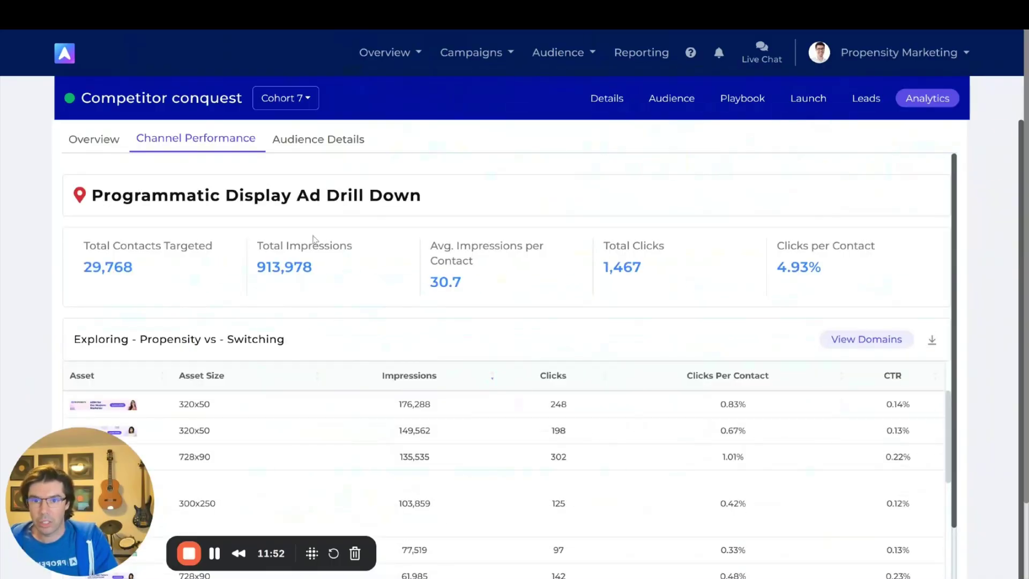
{"action": "scroll", "coordinate": [513, 289], "scroll_direction": "down", "scroll_amount": 3}
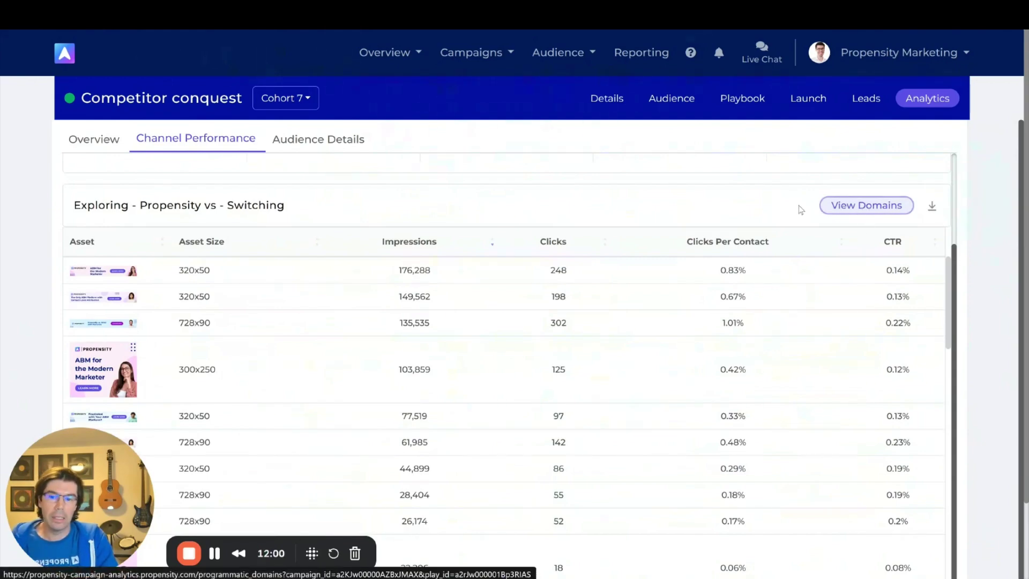
{"action": "scroll", "coordinate": [734, 246], "scroll_direction": "up", "scroll_amount": 3}
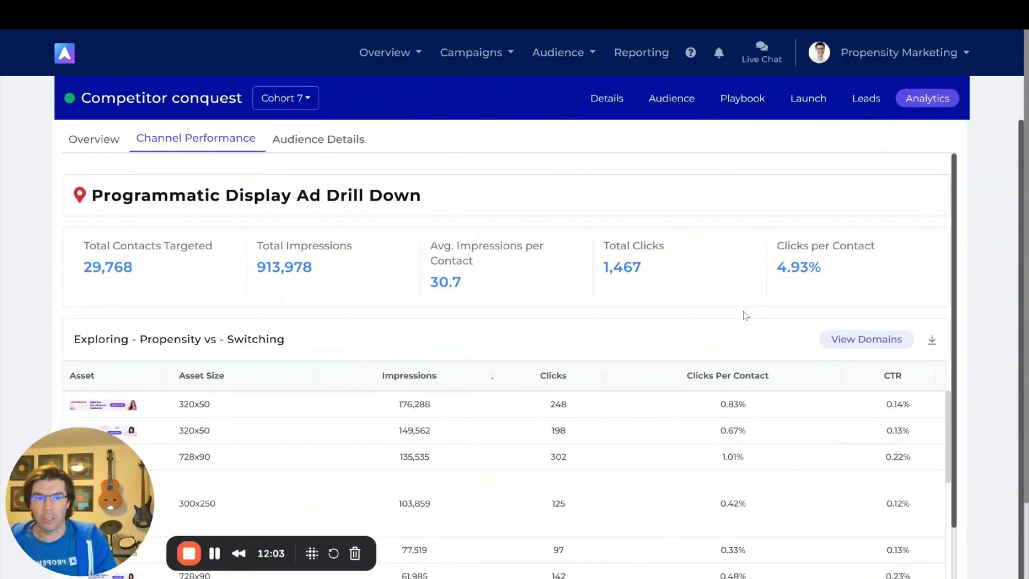